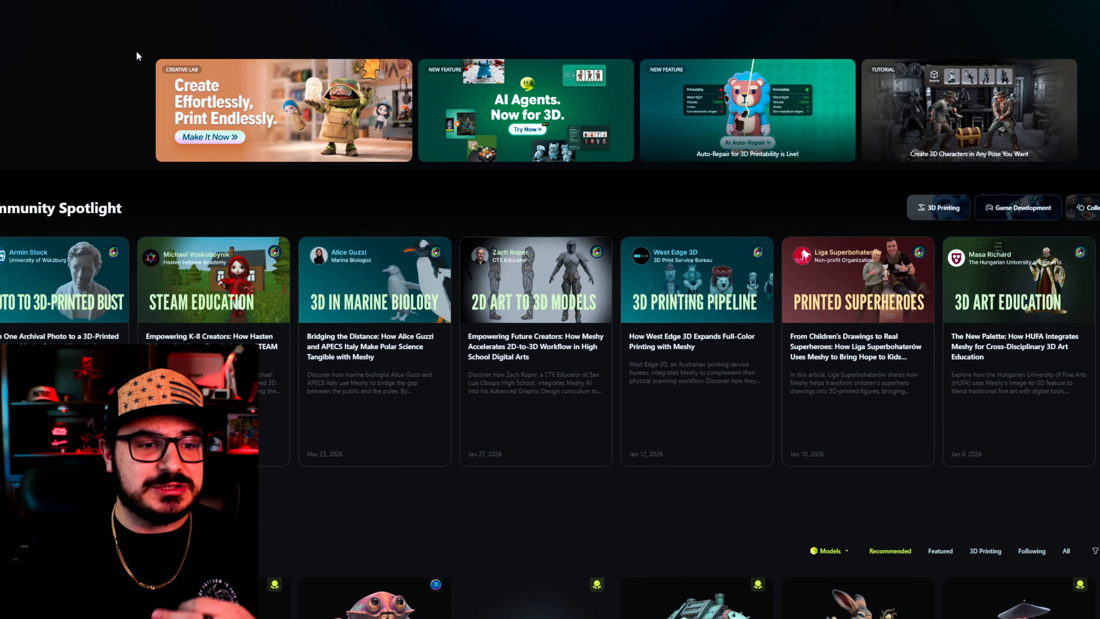
scroll(129, 50, "down", 10)
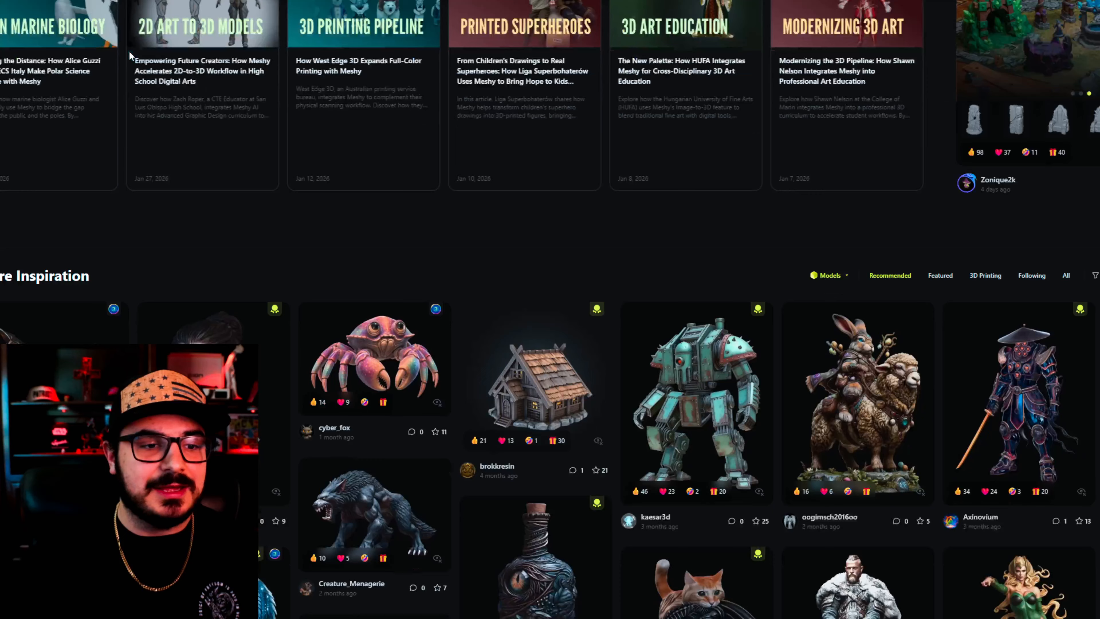
scroll(129, 51, "down", 1)
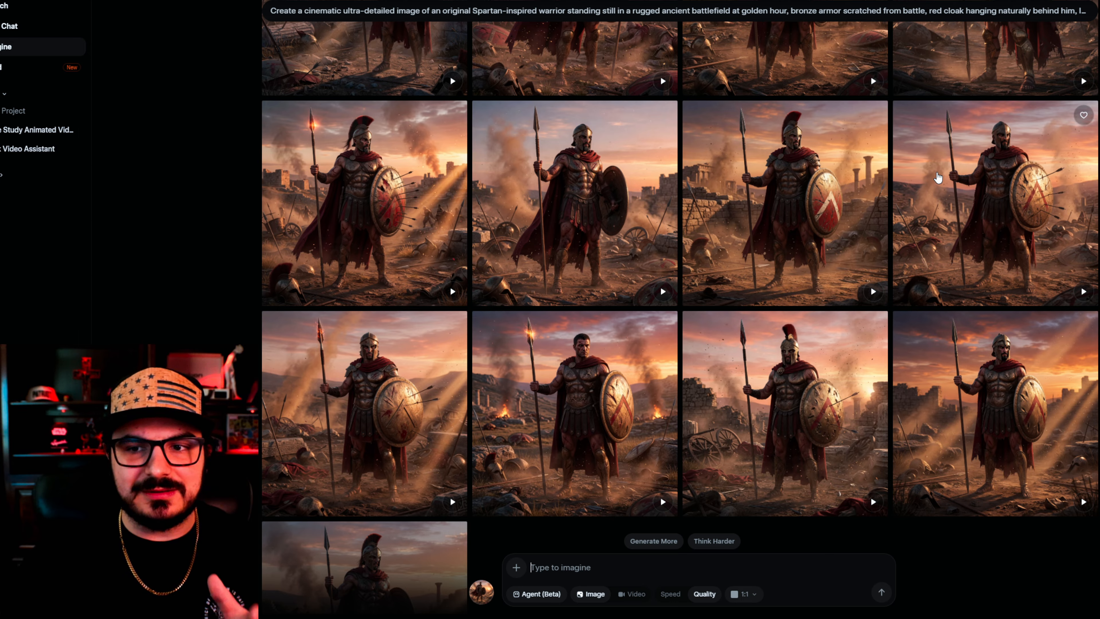
Download the image of the red-plumed Spartan warrior with the arrow-struck shield and open the female warrior image with the blue-glowing sword
left_click(812, 379)
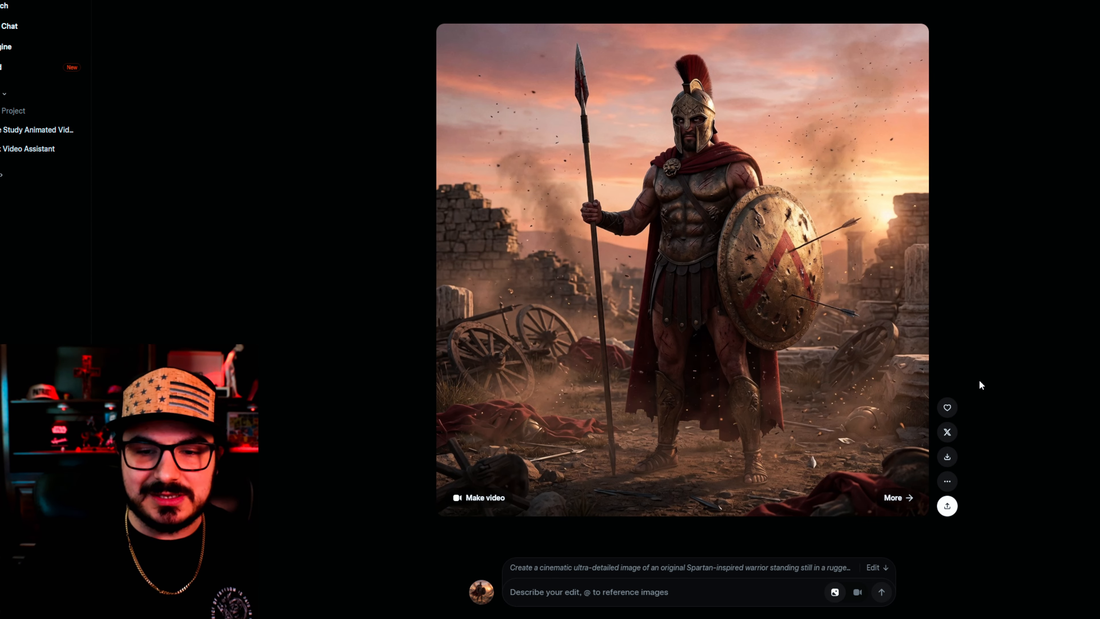
left_click(947, 457)
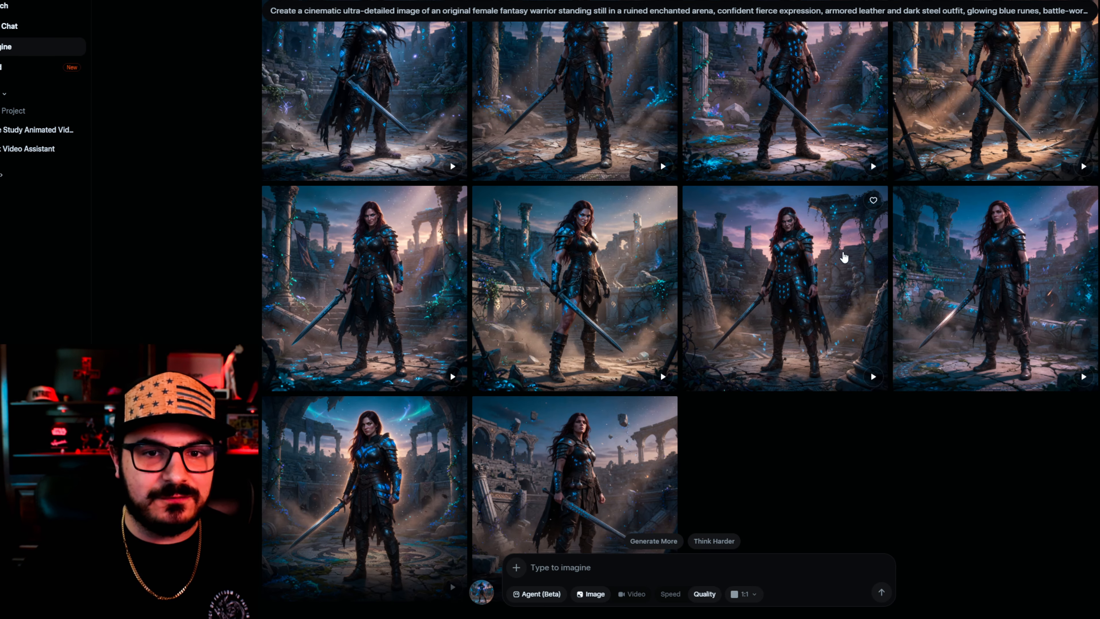
scroll(843, 256, "down", 1)
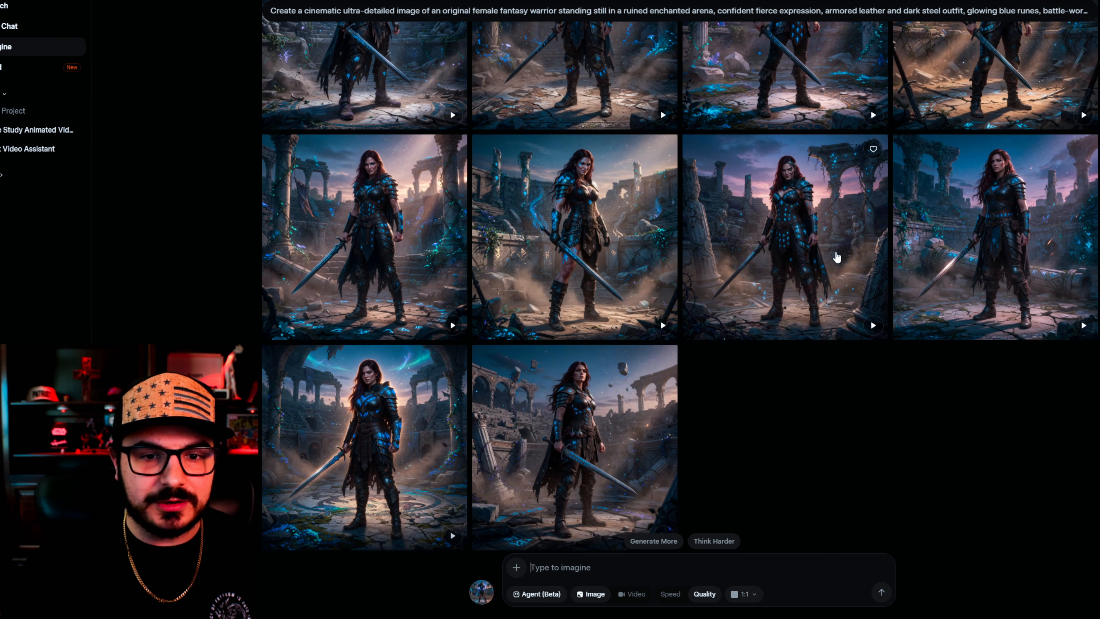
left_click(545, 204)
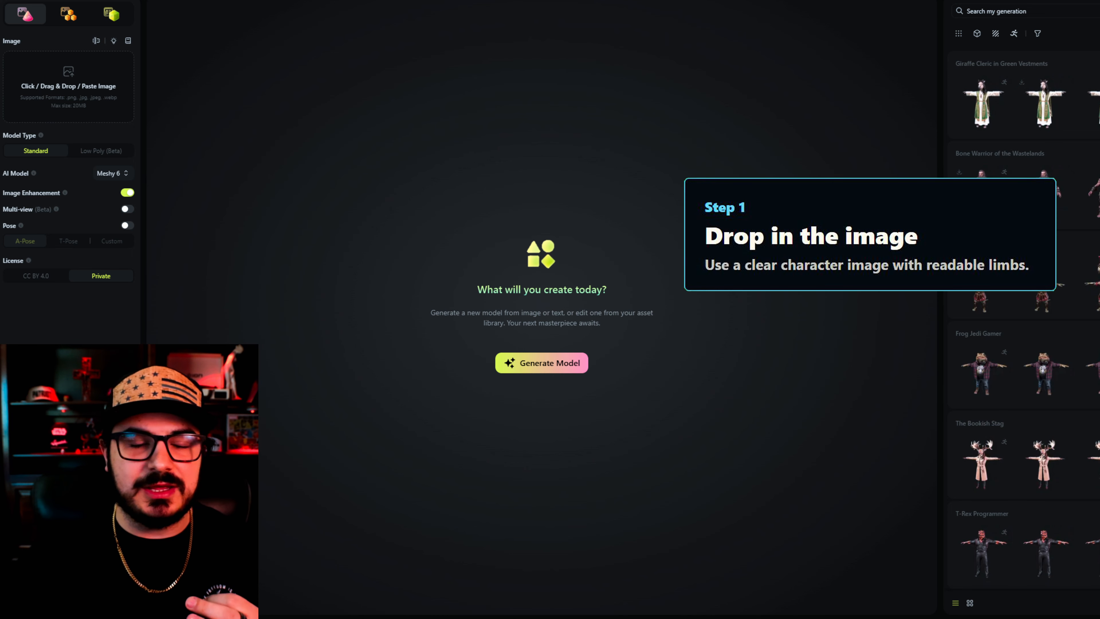
Add the Spartan warrior image as the model source, enable the A-Pose option and set the license to CC BY 4.0
left_click_drag(798, 35, 91, 78)
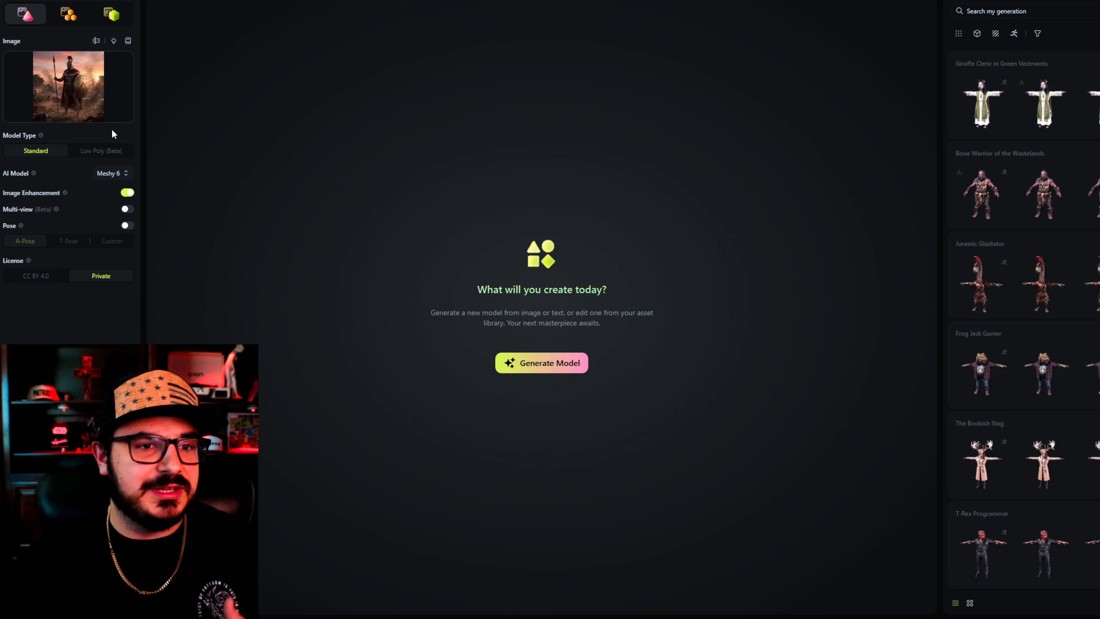
left_click(127, 226)
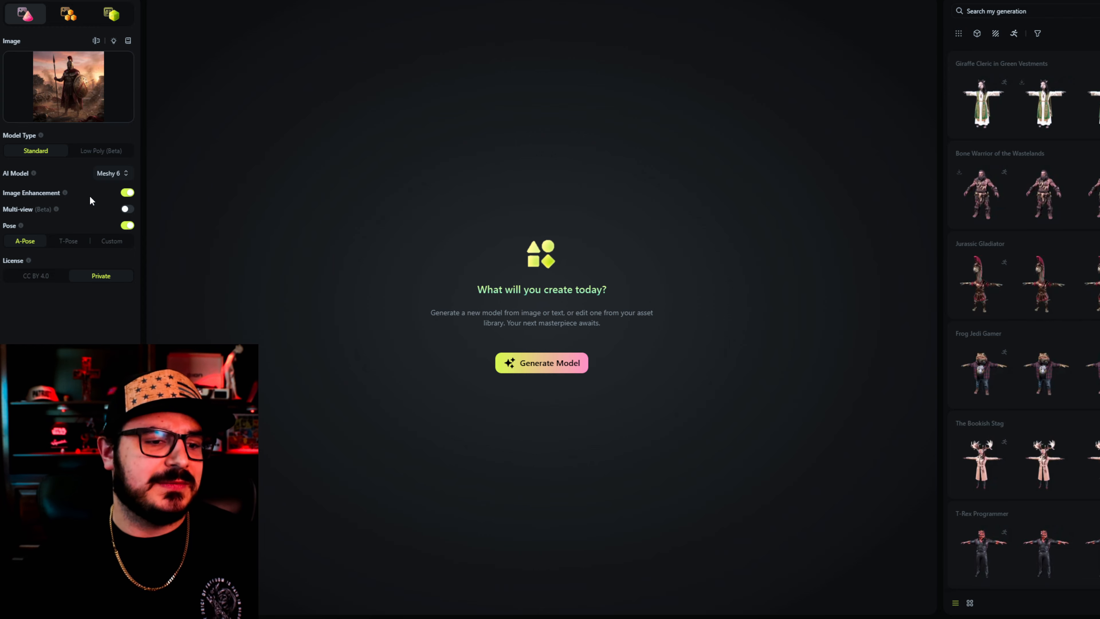
left_click(42, 276)
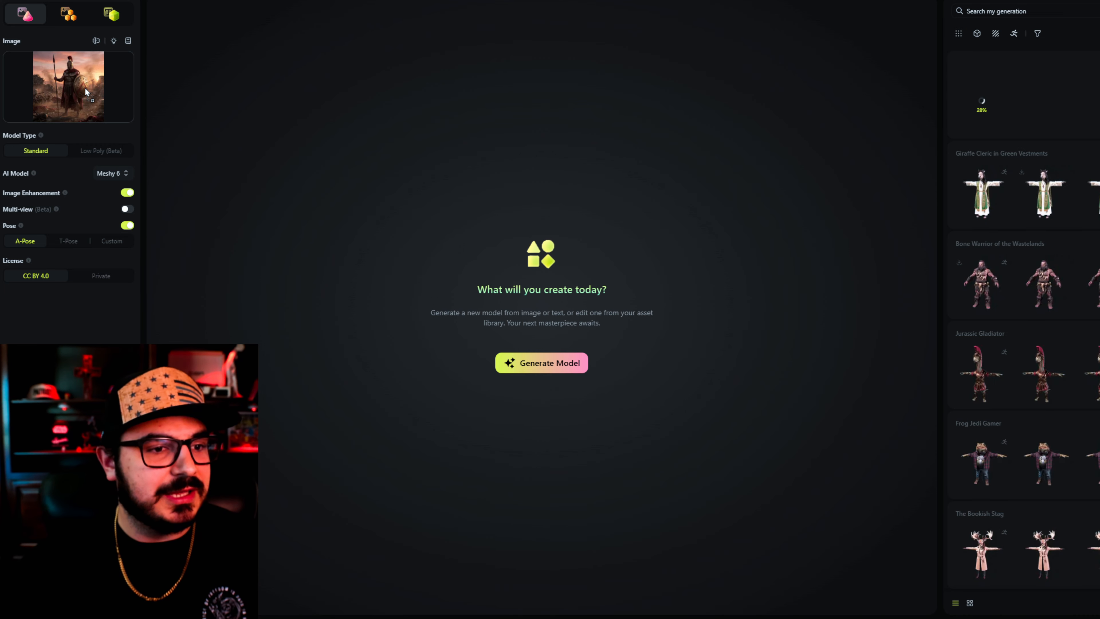
Replace the Spartan source image with the female warrior image for the second model generation
left_click_drag(86, 92, 85, 93)
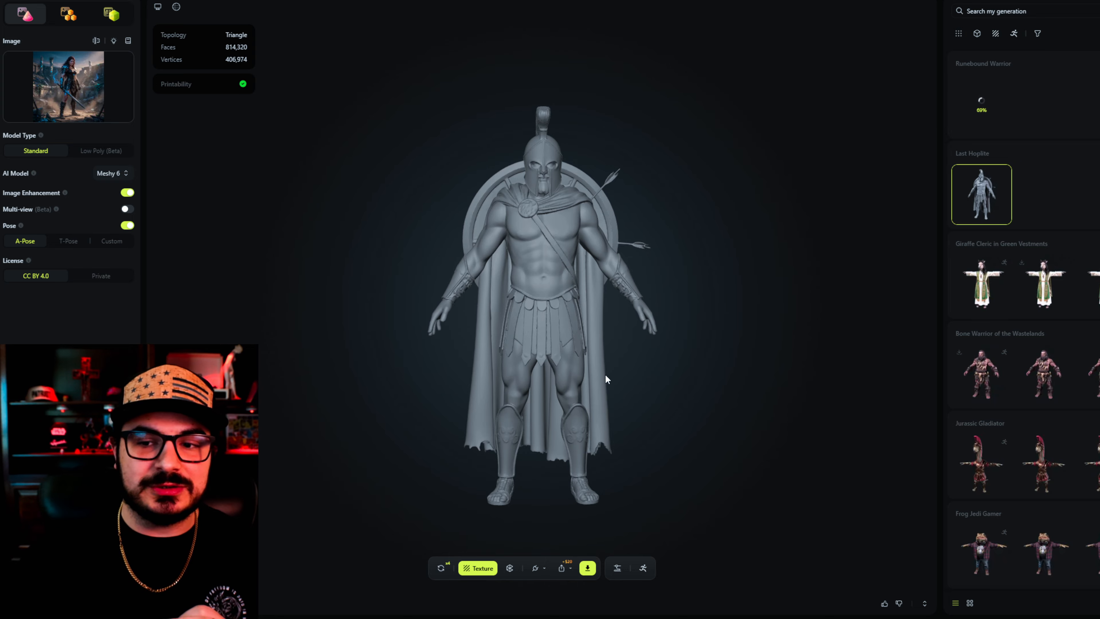
Examine the untextured Spartan model and the female warrior model from several sides, checking the pose and sculpted details
left_click_drag(605, 374, 632, 390)
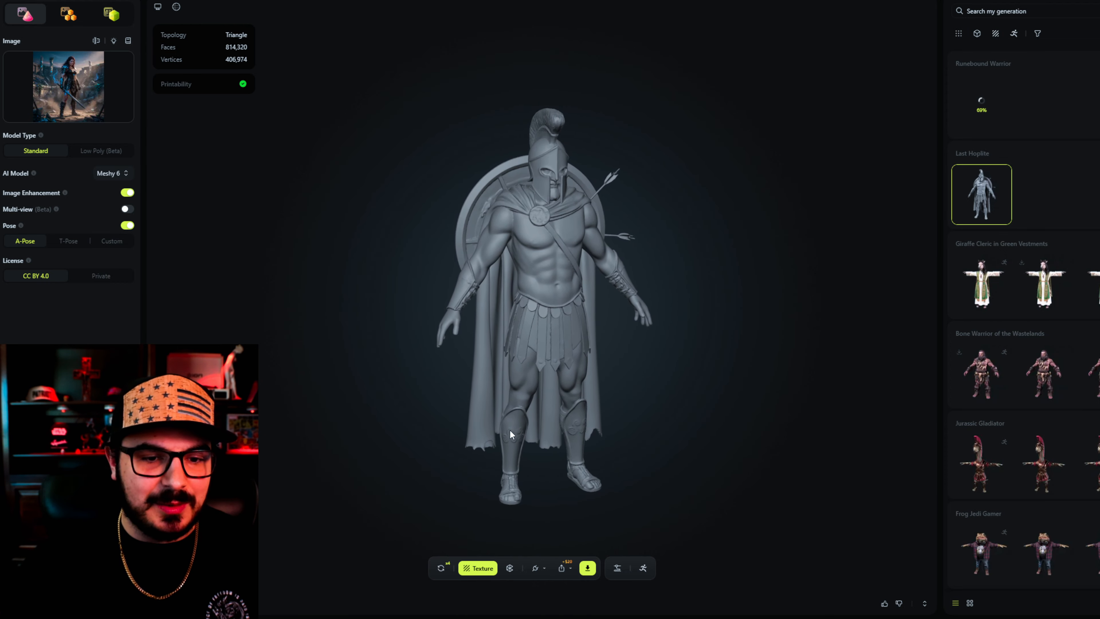
left_click_drag(510, 431, 490, 417)
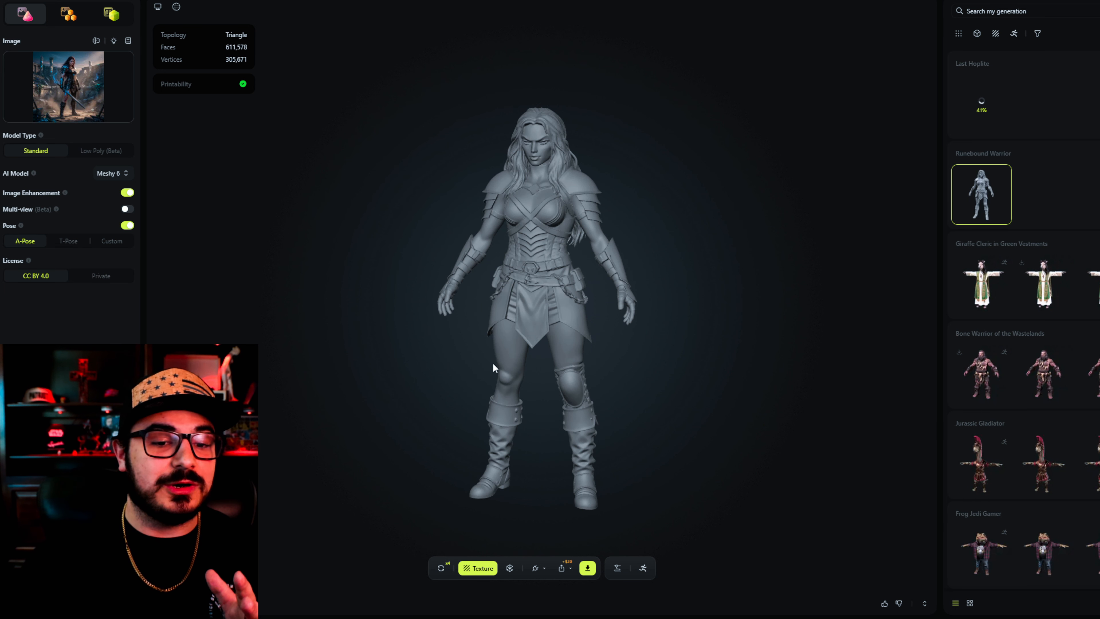
left_click_drag(501, 367, 726, 370)
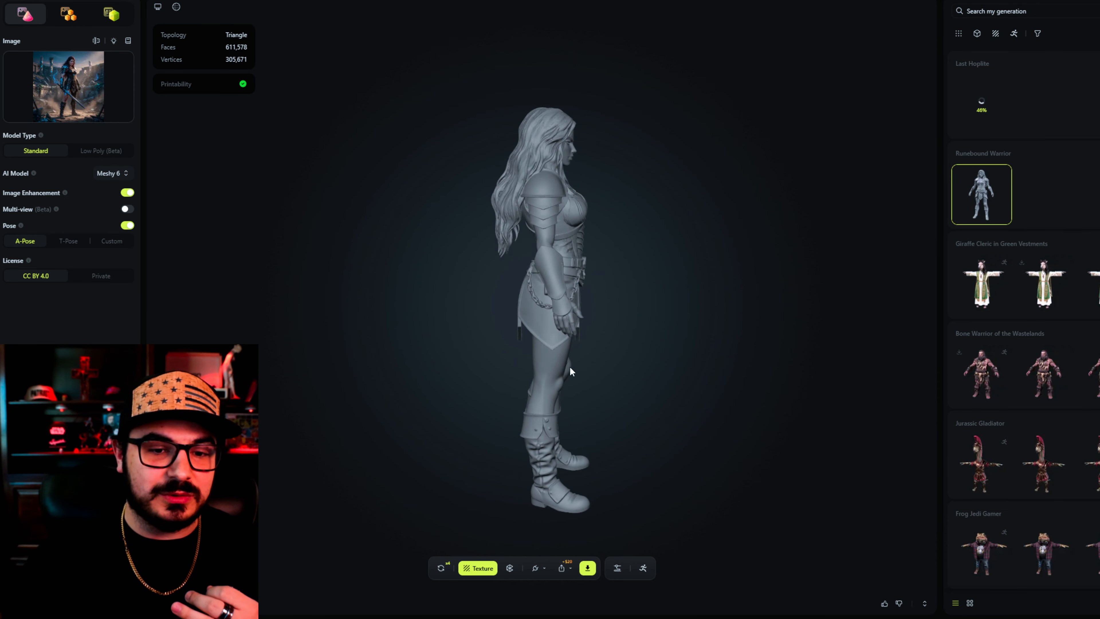
left_click_drag(570, 371, 449, 371)
left_click_drag(567, 368, 448, 375)
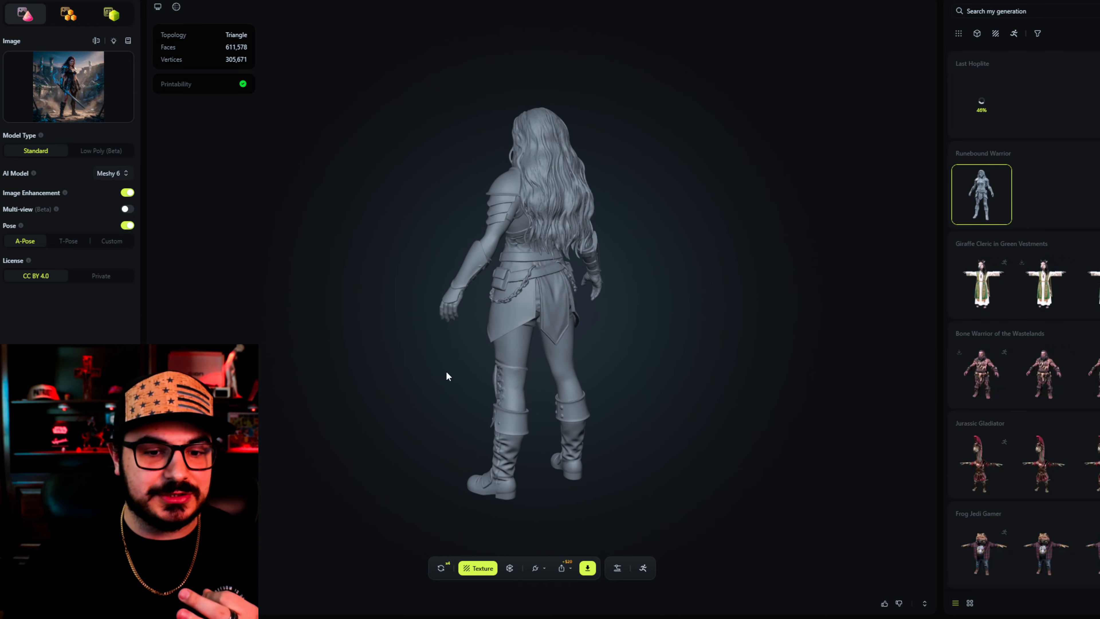
left_click_drag(579, 373, 325, 353)
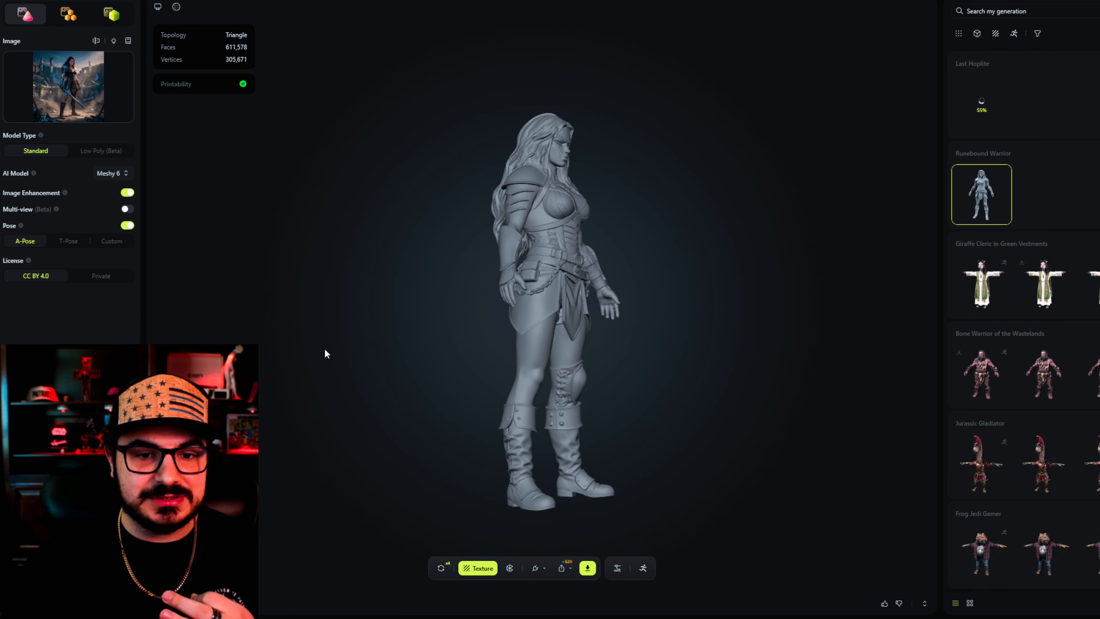
left_click_drag(572, 364, 545, 381)
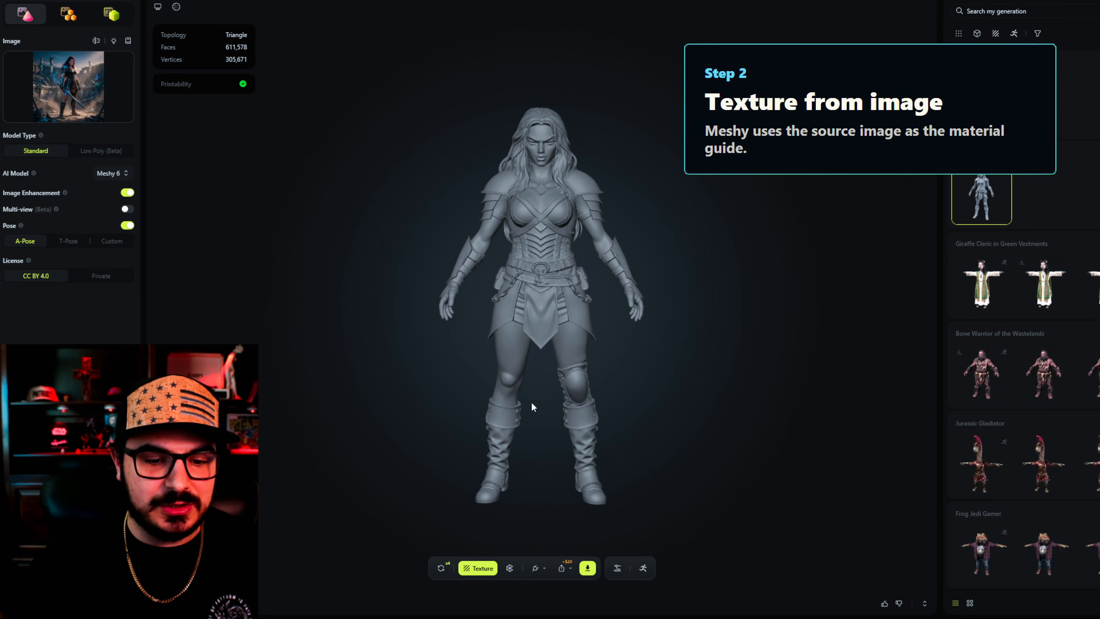
Generate an HD texture with PBR maps and lighting removal for the female warrior model from its source image, using Meshy 6
left_click(477, 568)
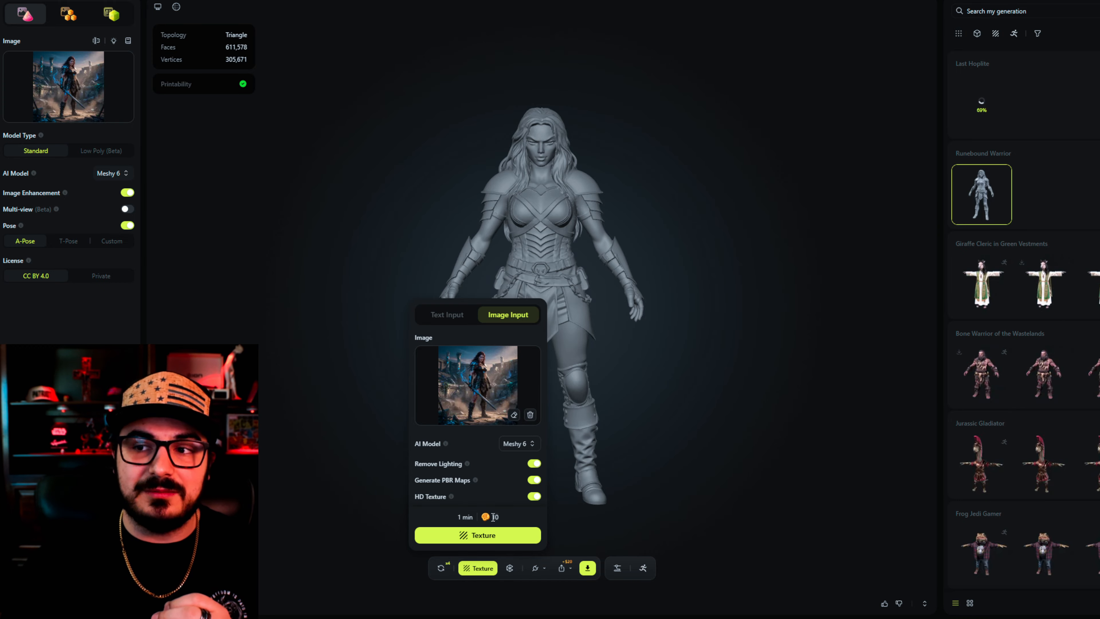
left_click(480, 535)
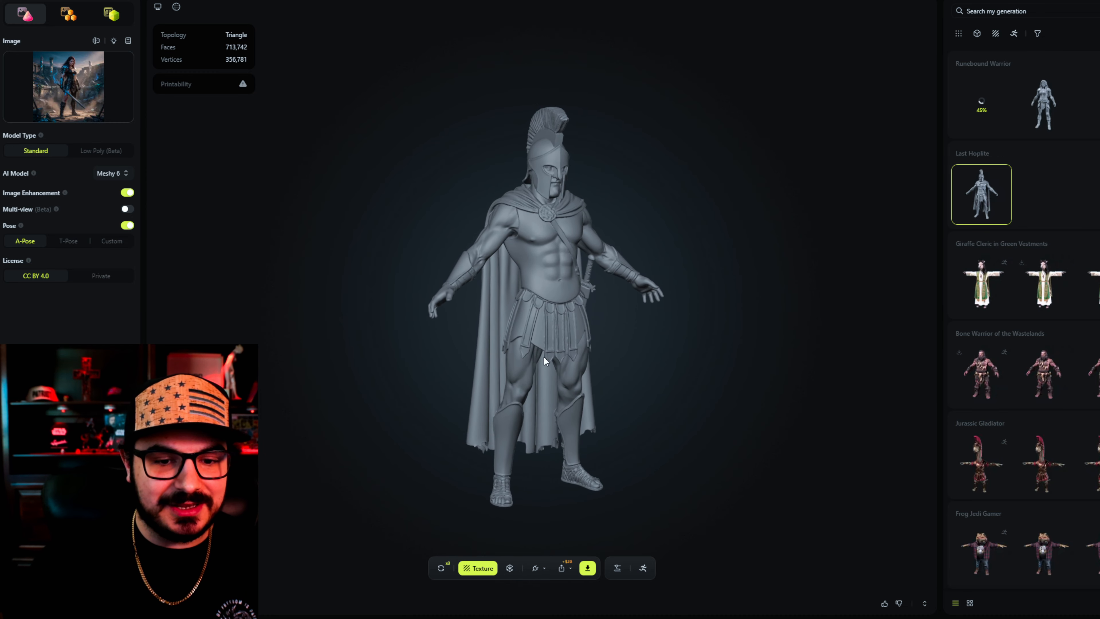
Examine the untextured Spartan model without the shield from the front, side and back, checking the cape, arms and helmet
left_click_drag(607, 392, 493, 384)
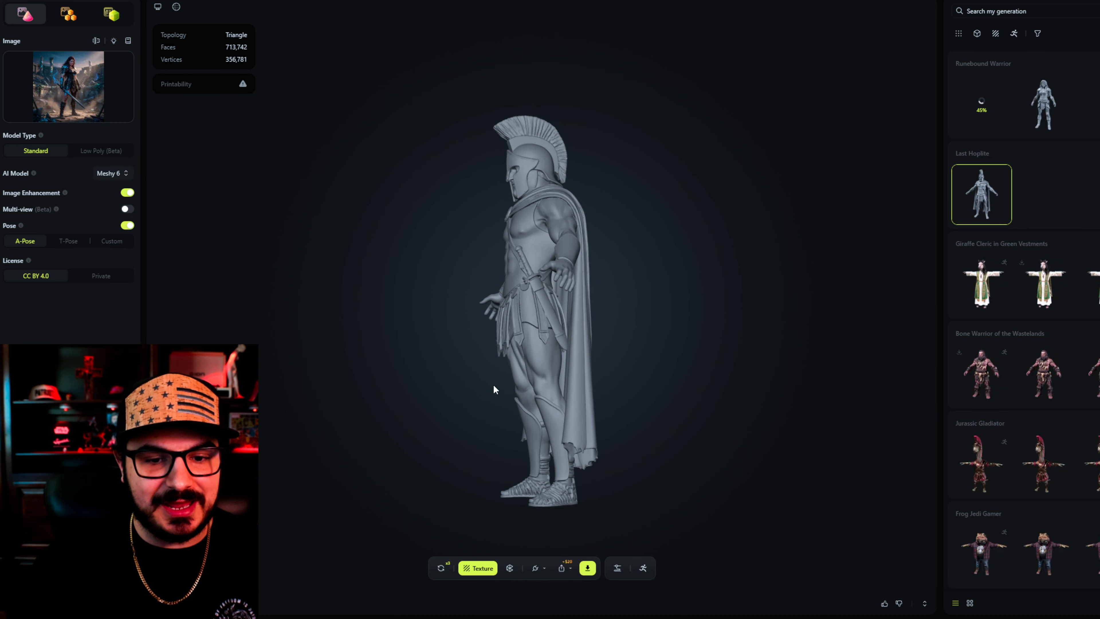
left_click_drag(575, 395, 496, 399)
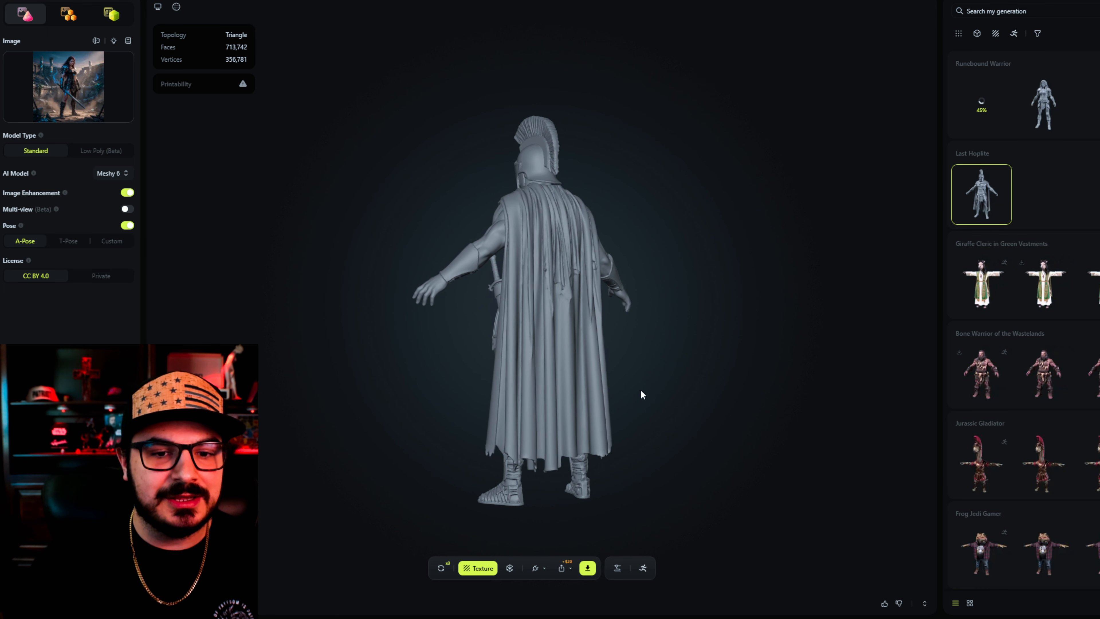
left_click_drag(640, 393, 474, 395)
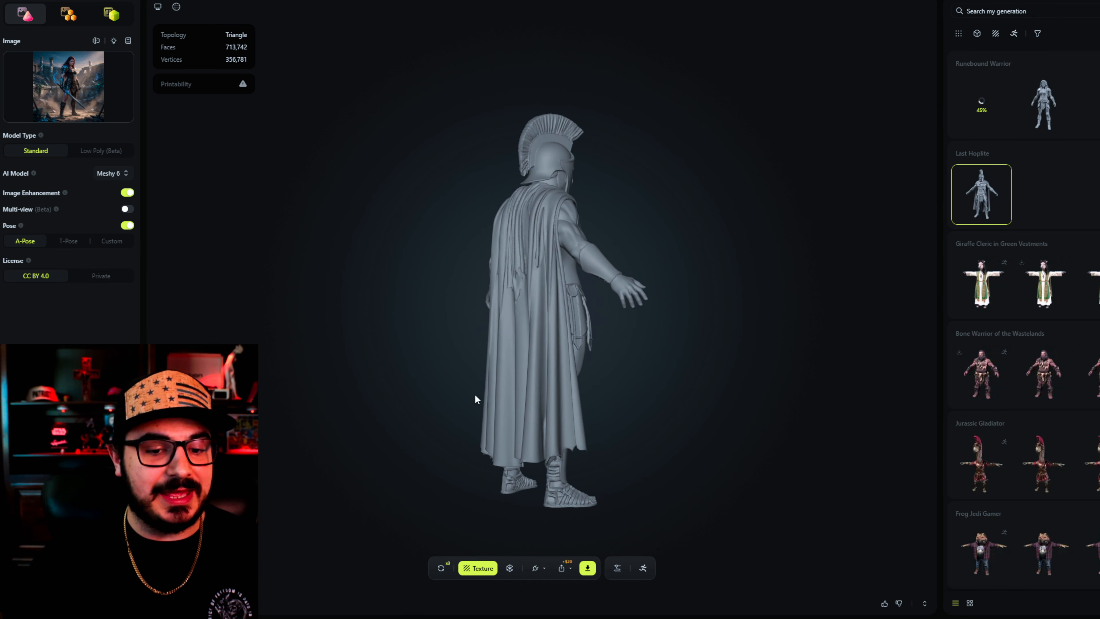
left_click_drag(614, 411, 503, 412)
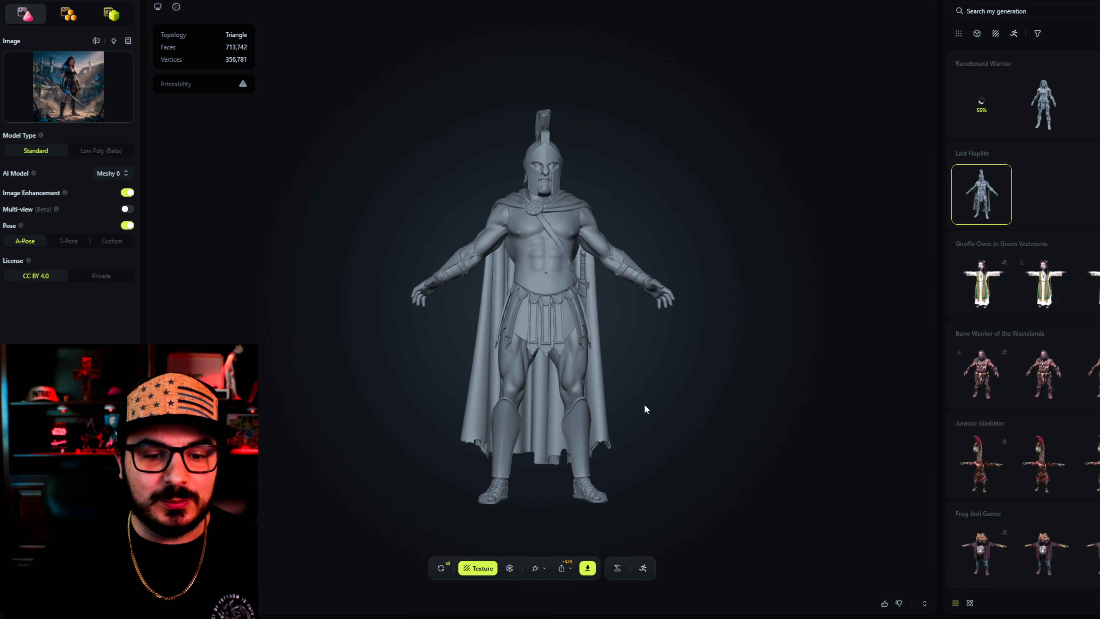
left_click_drag(646, 410, 609, 405)
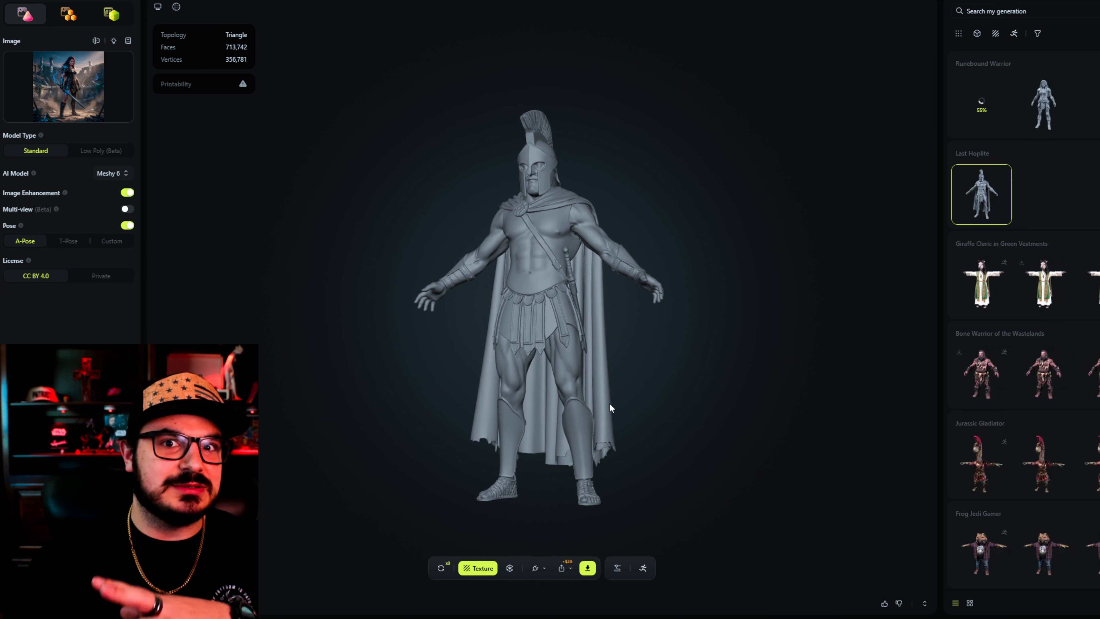
left_click_drag(609, 404, 709, 401)
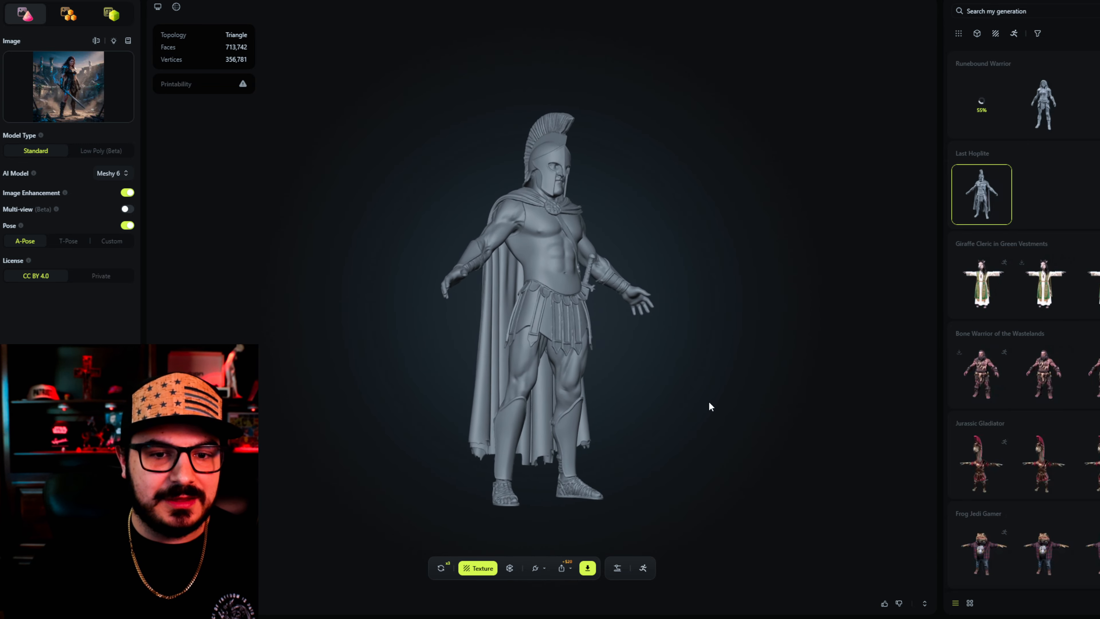
left_click_drag(584, 413, 497, 412)
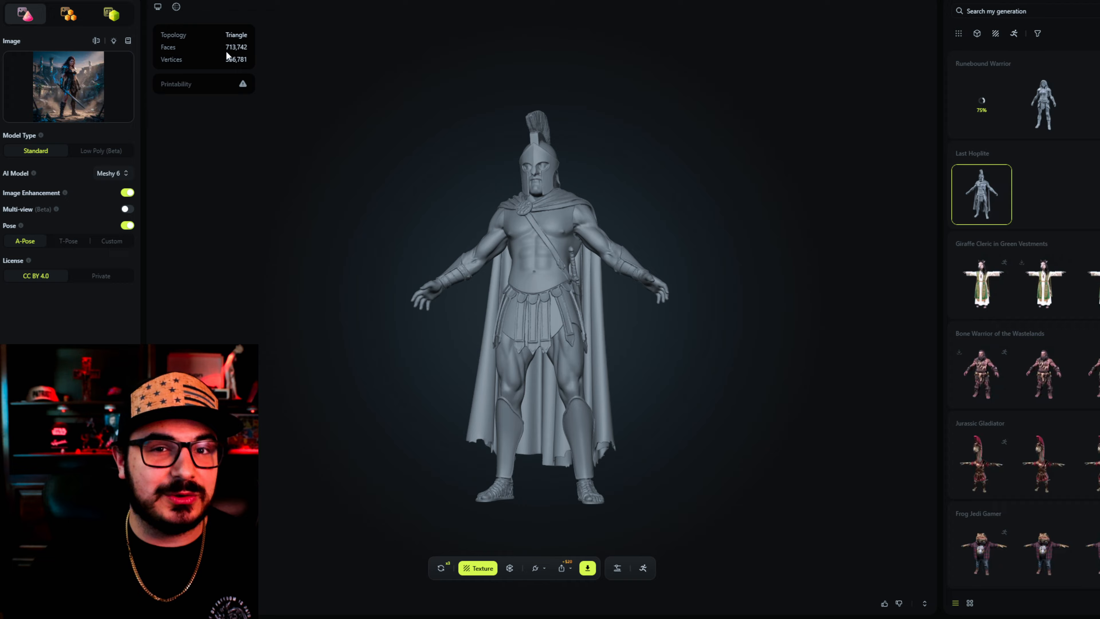
Texture the Spartan model from its source image using Meshy 6 with lighting removal, PBR maps and HD texture
left_click(477, 568)
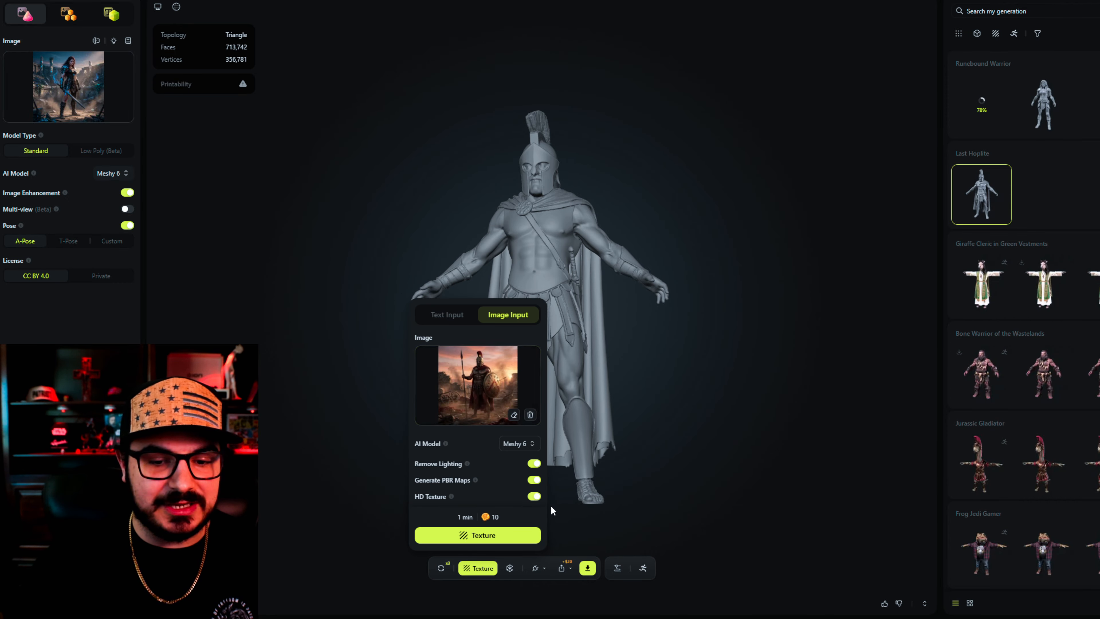
left_click(500, 536)
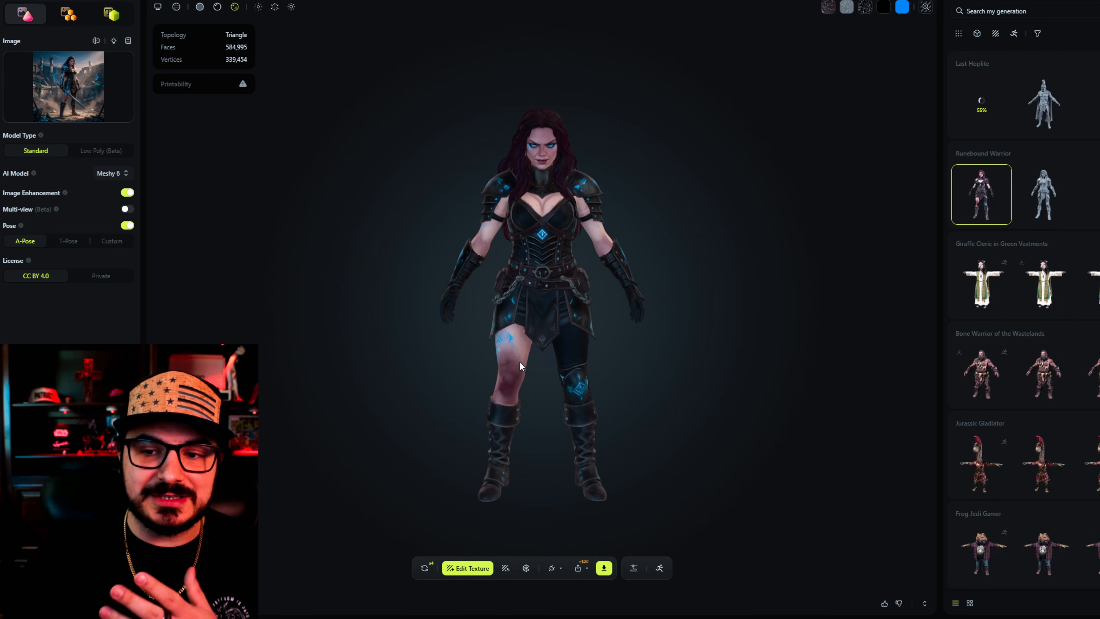
Examine the textured female warrior model from all sides and up close, checking the armor, hair and rune details
left_click_drag(587, 358, 640, 393)
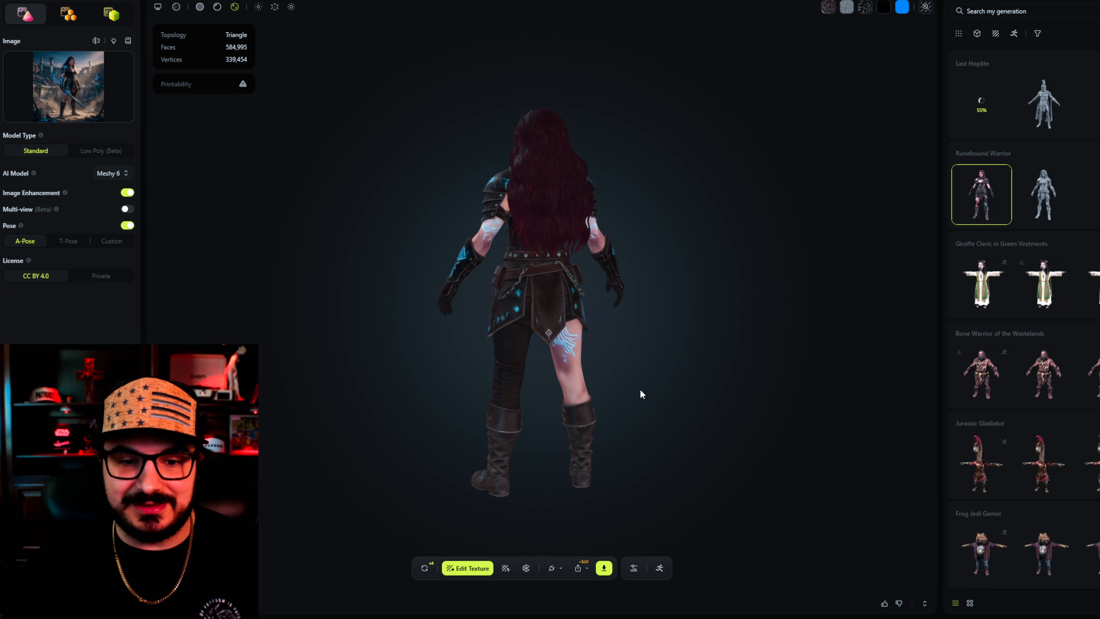
left_click_drag(498, 400, 612, 387)
left_click_drag(468, 400, 656, 386)
scroll(526, 317, "up", 10)
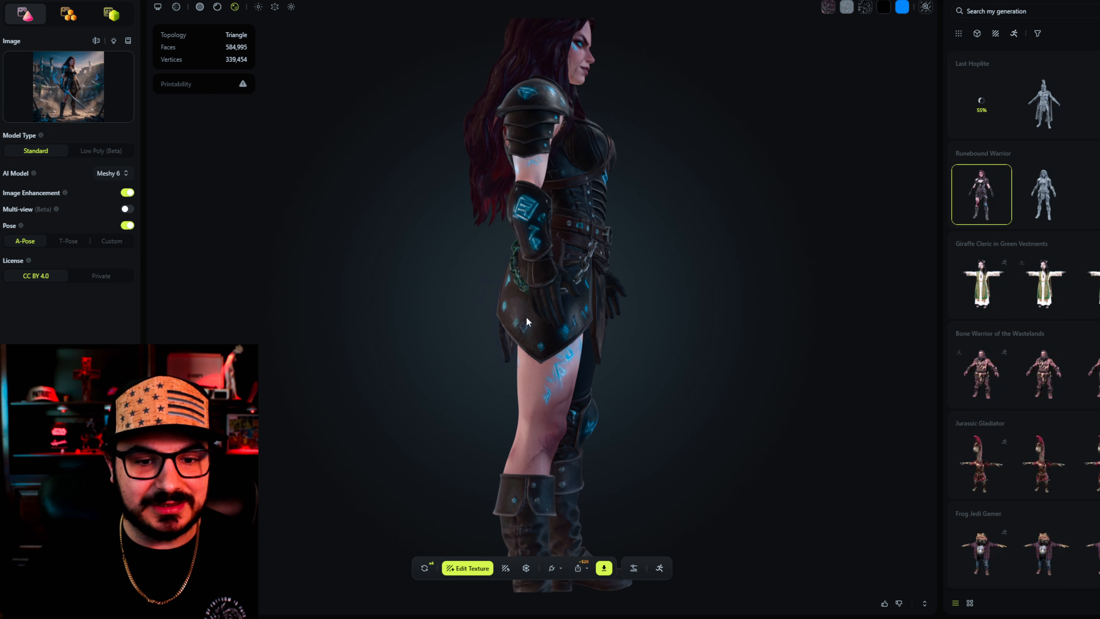
left_click_drag(566, 322, 541, 325)
scroll(543, 326, "down", 5)
scroll(543, 325, "down", 3)
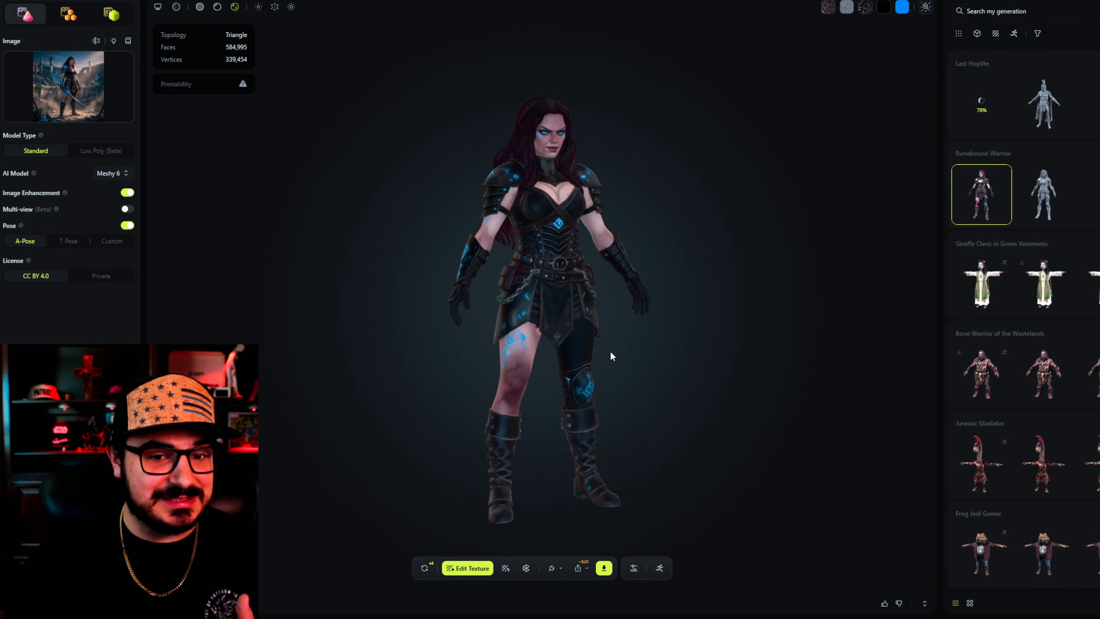
left_click_drag(612, 383, 565, 382)
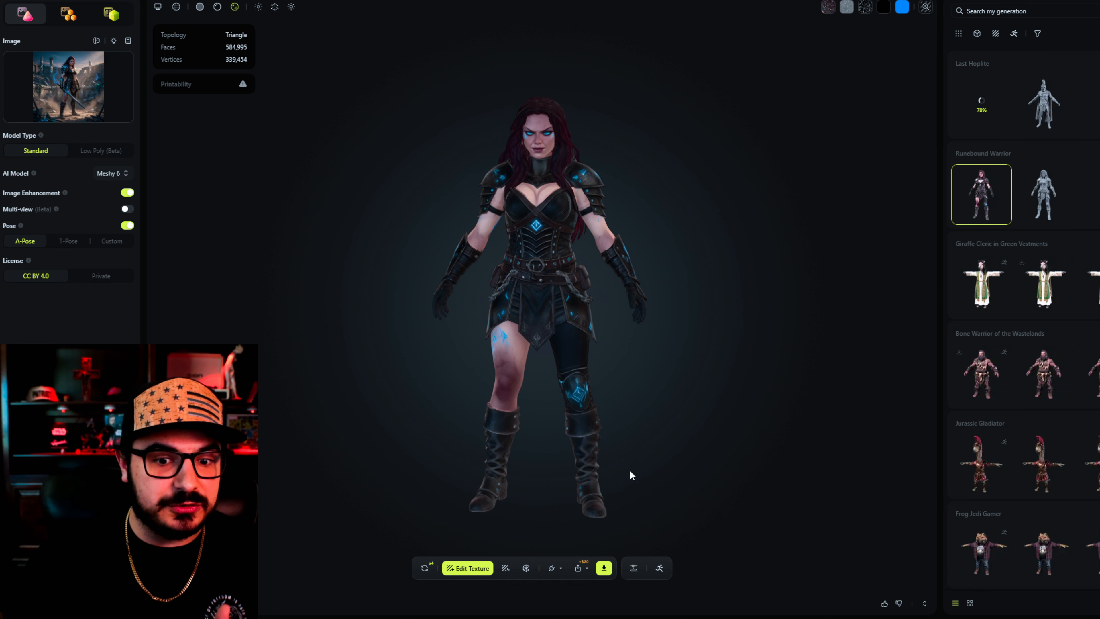
mouse_move(550, 492)
left_mouse_down()
mouse_move(640, 489)
mouse_move(565, 498)
mouse_move(515, 488)
mouse_move(532, 486)
left_mouse_up()
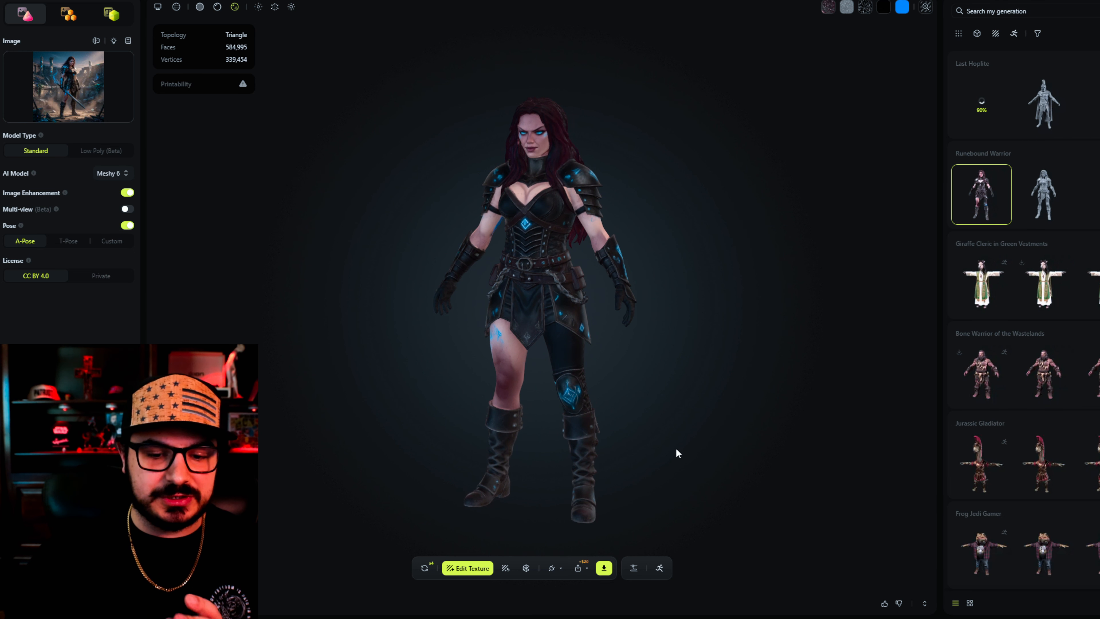
Remesh the textured female warrior for rigging with an adaptive Ultra polycount and triangle topology
left_click(653, 571)
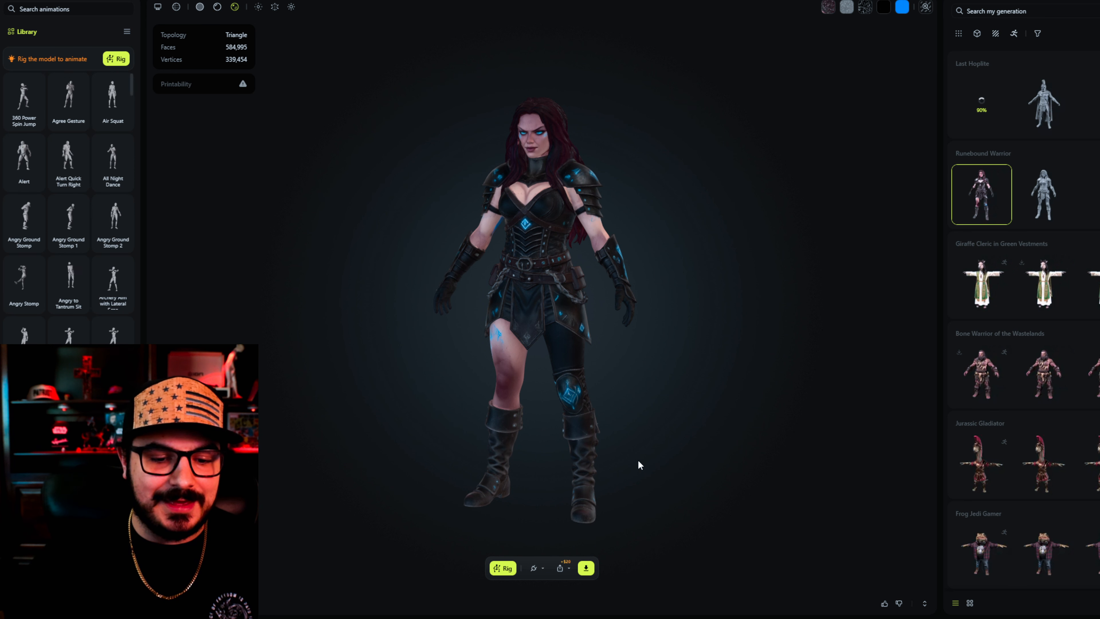
left_click(504, 570)
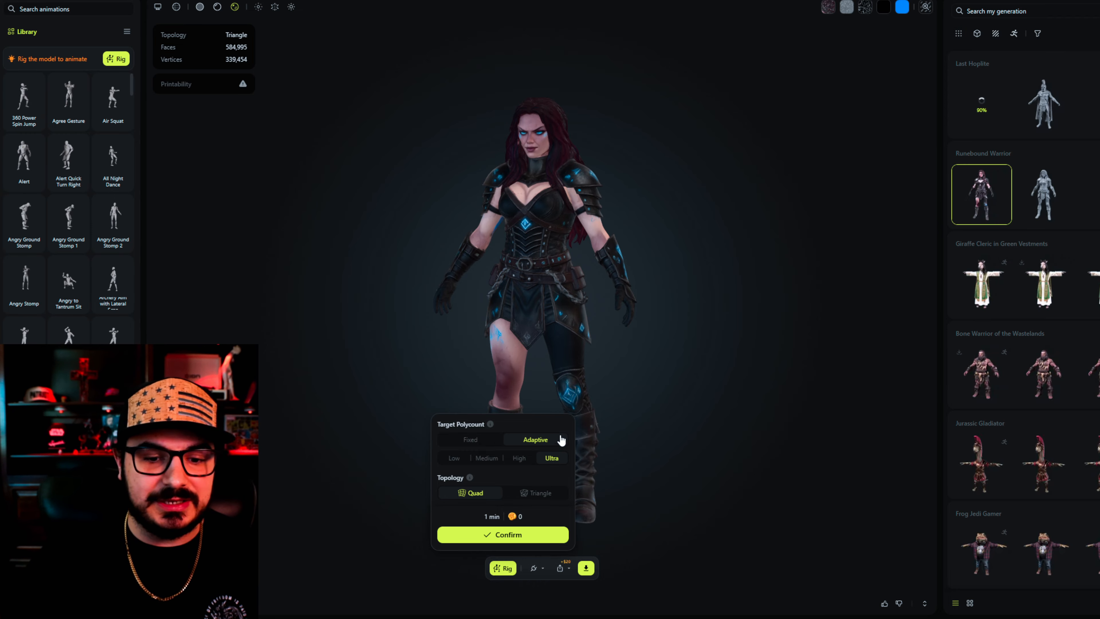
left_click(537, 495)
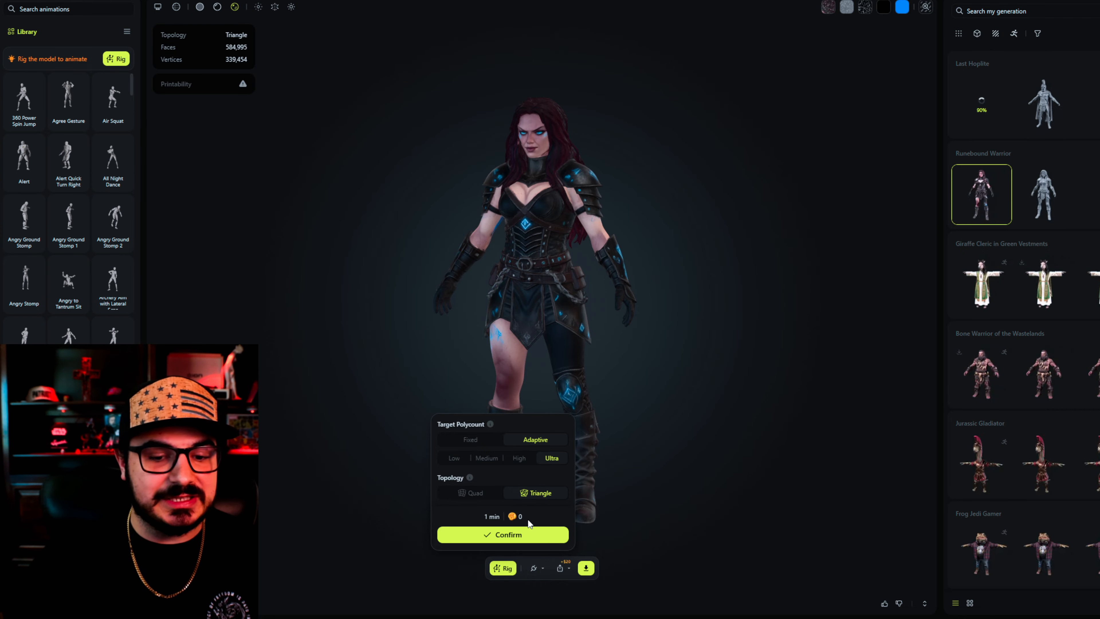
left_click(508, 535)
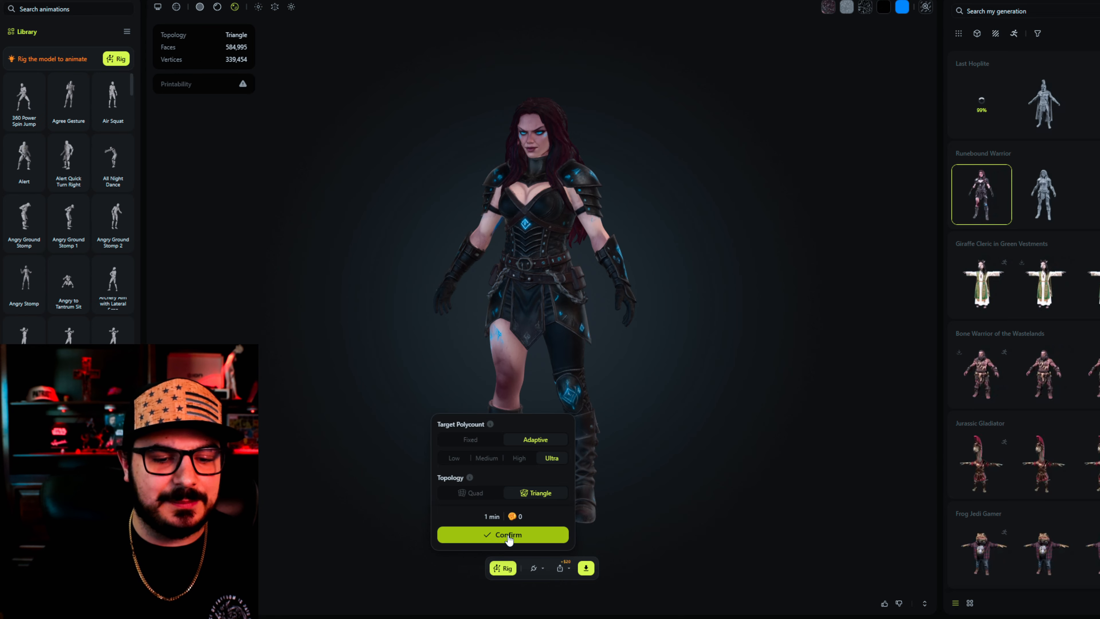
Examine the textured Spartan model from several angles and up close, checking the armor, helmet, cape and skin details
left_click_drag(650, 390, 498, 413)
left_click_drag(651, 407, 540, 406)
left_click_drag(646, 407, 579, 408)
scroll(554, 332, "up", 6)
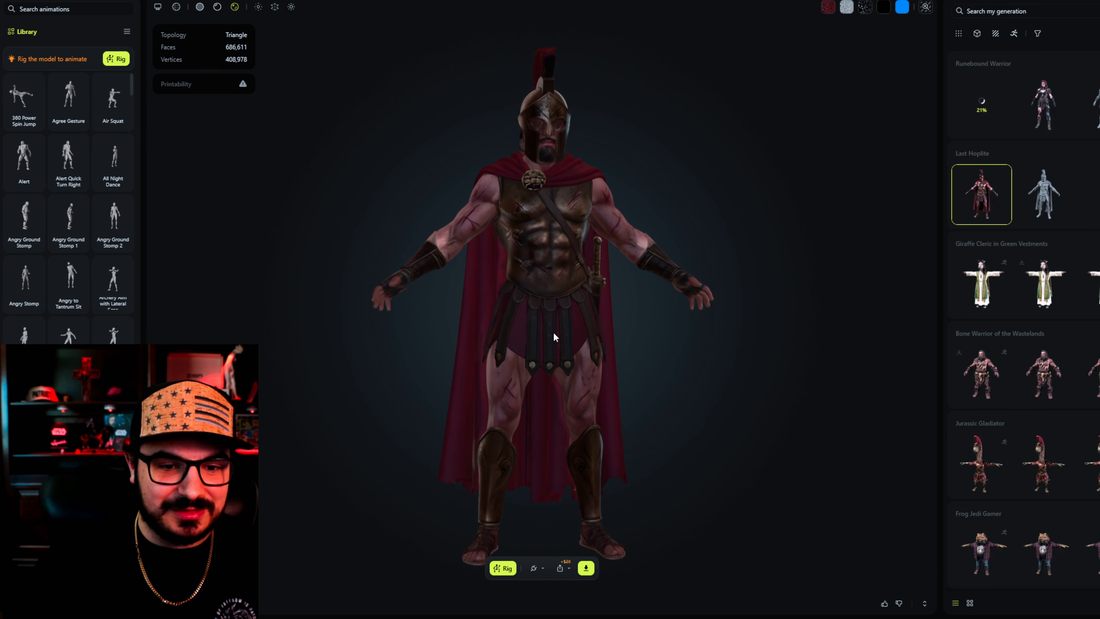
left_click_drag(703, 311, 672, 351)
scroll(669, 349, "down", 5)
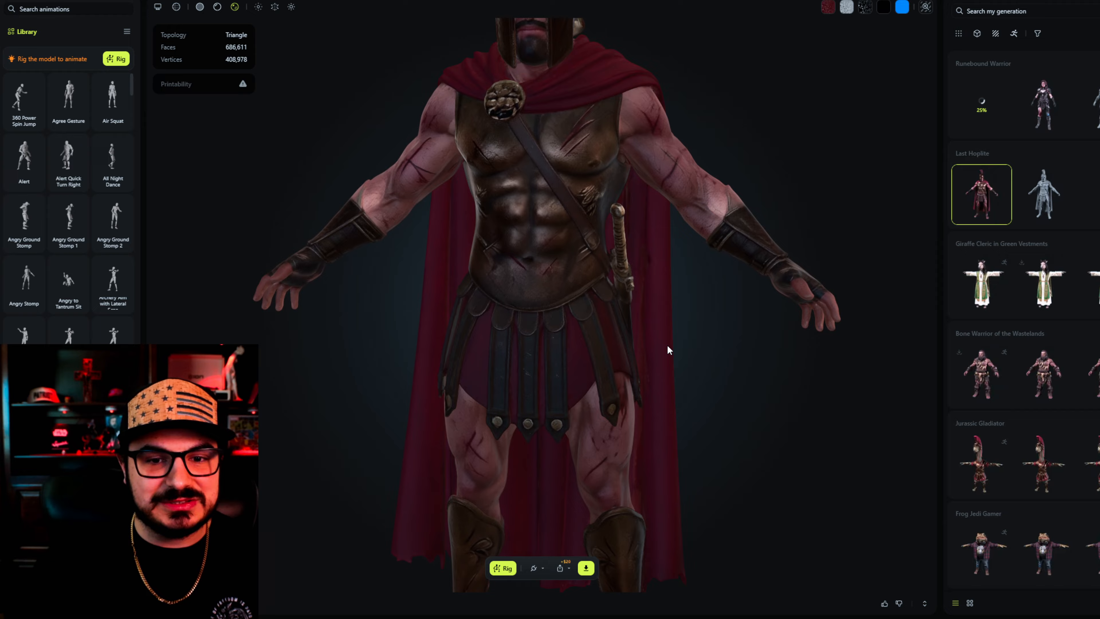
left_click_drag(717, 321, 660, 334)
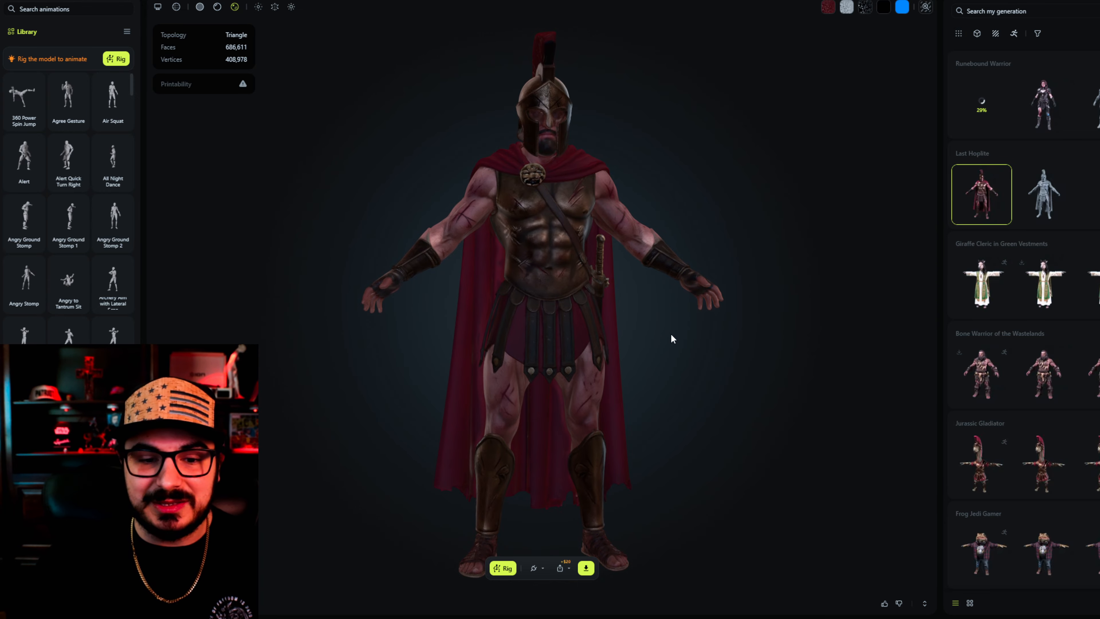
left_click_drag(670, 335, 648, 333)
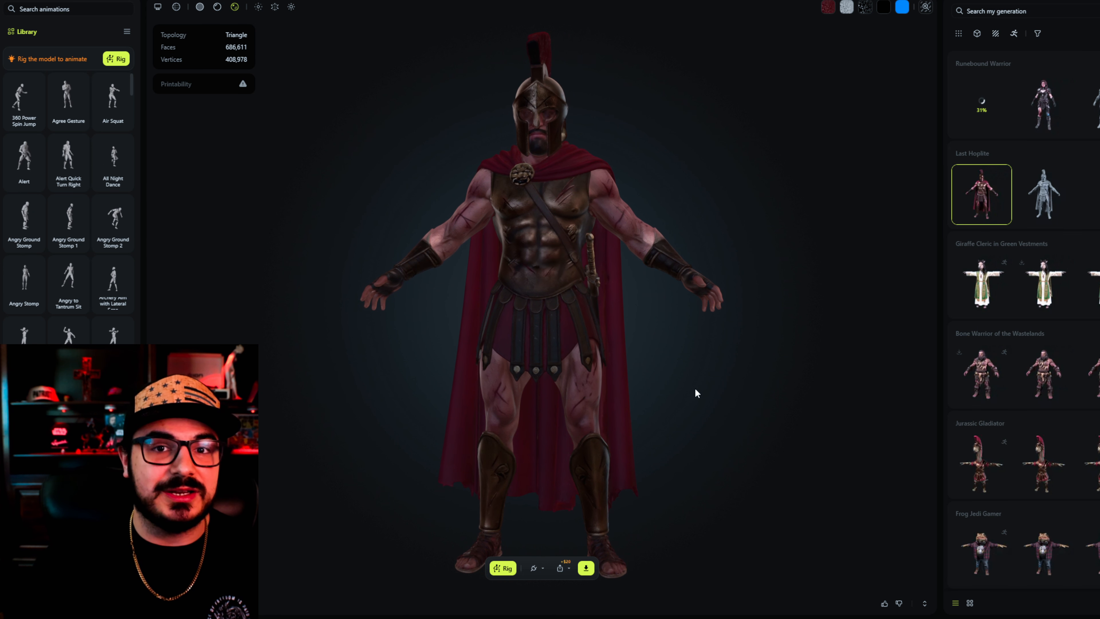
Remesh the textured Spartan for rigging with an adaptive Ultra polycount and triangle topology
left_click(503, 568)
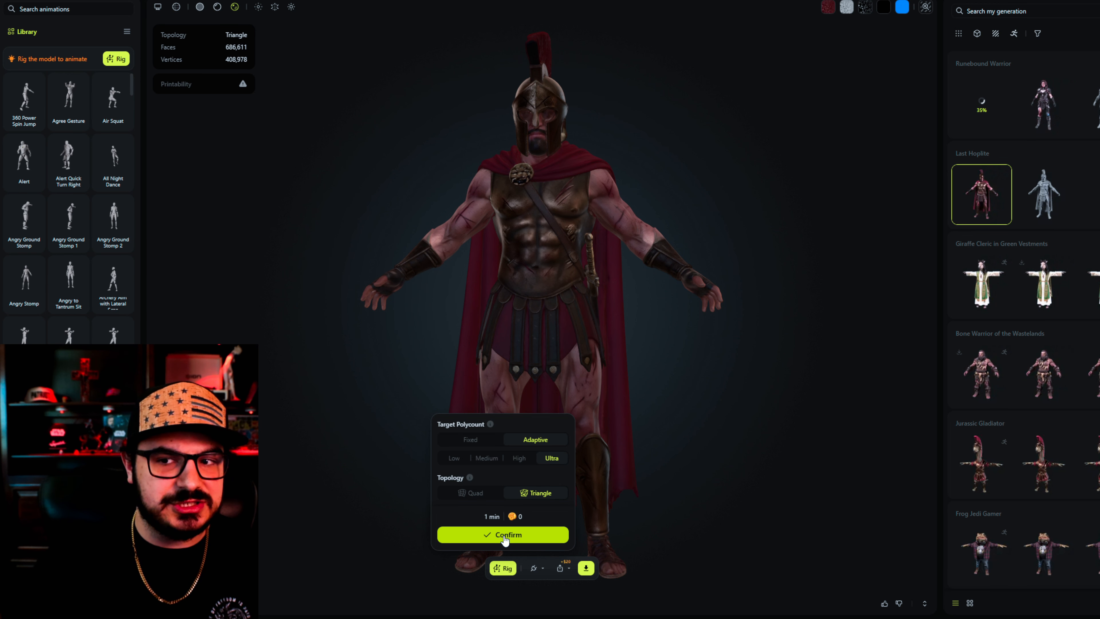
left_click(504, 536)
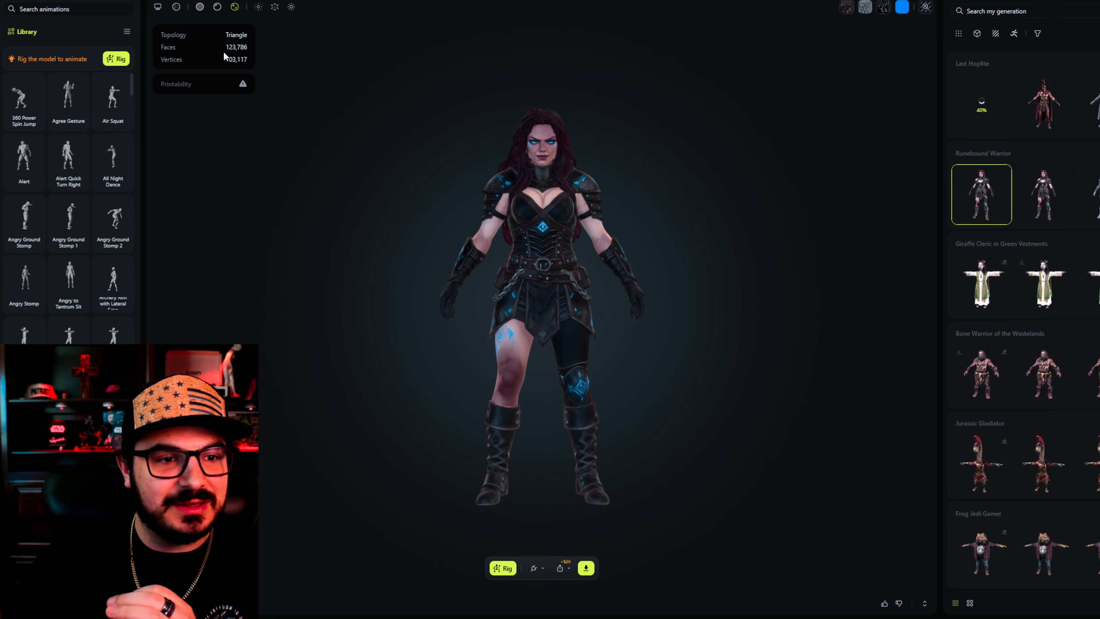
Compare the remeshed female warrior with her original high-poly textured version, checking mesh density and texture detail
scroll(495, 272, "up", 3)
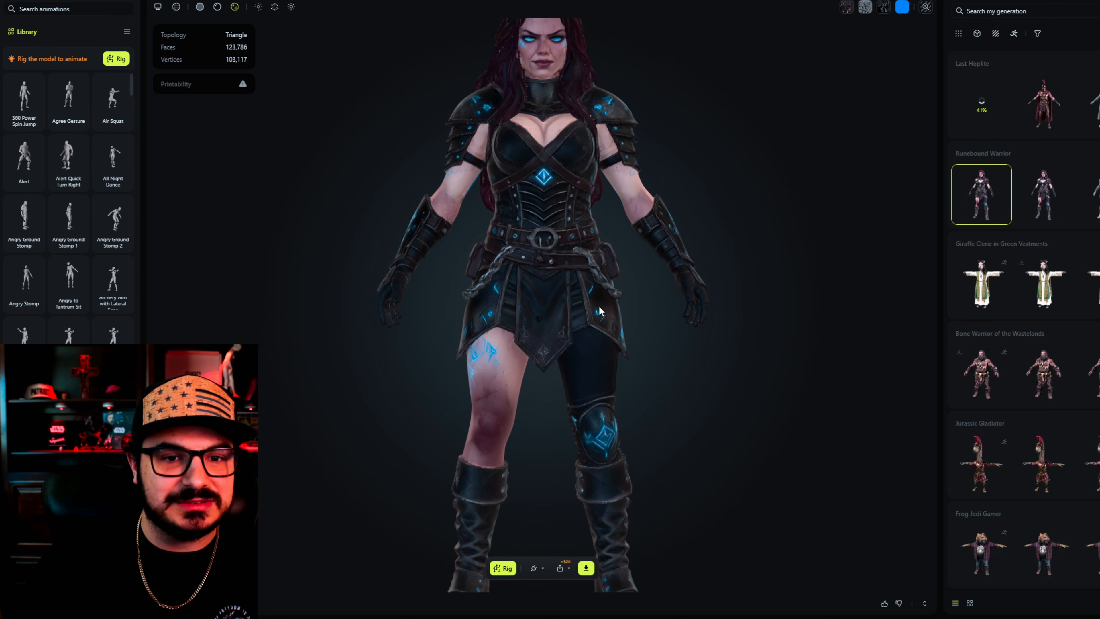
mouse_move(565, 327)
left_mouse_down()
mouse_move(703, 319)
mouse_move(461, 311)
mouse_move(581, 318)
mouse_move(561, 319)
left_mouse_up()
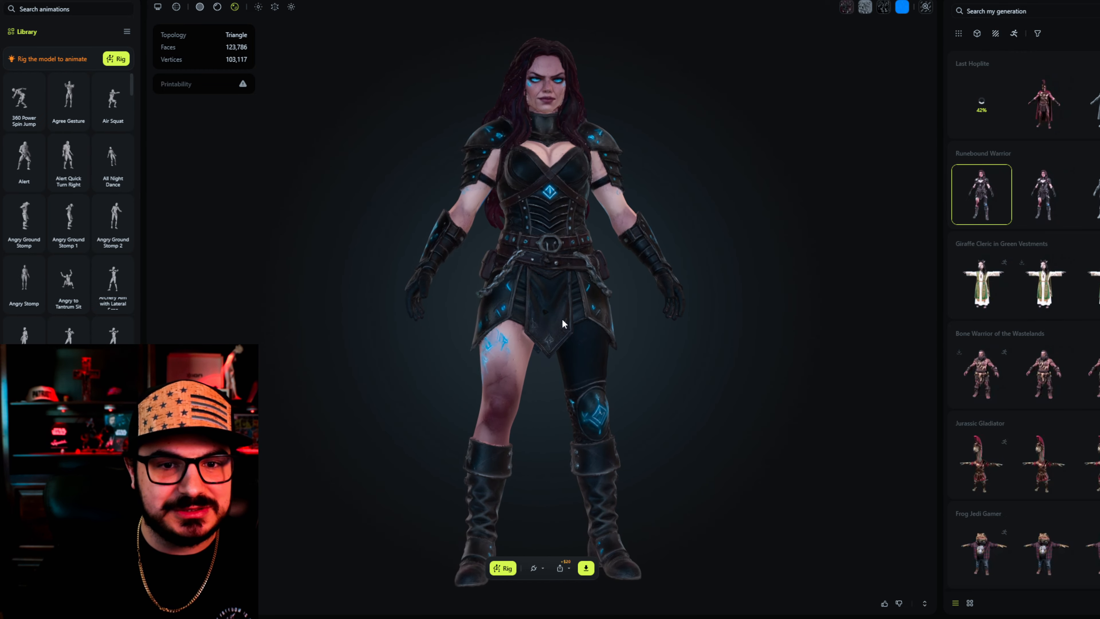
mouse_move(1047, 190)
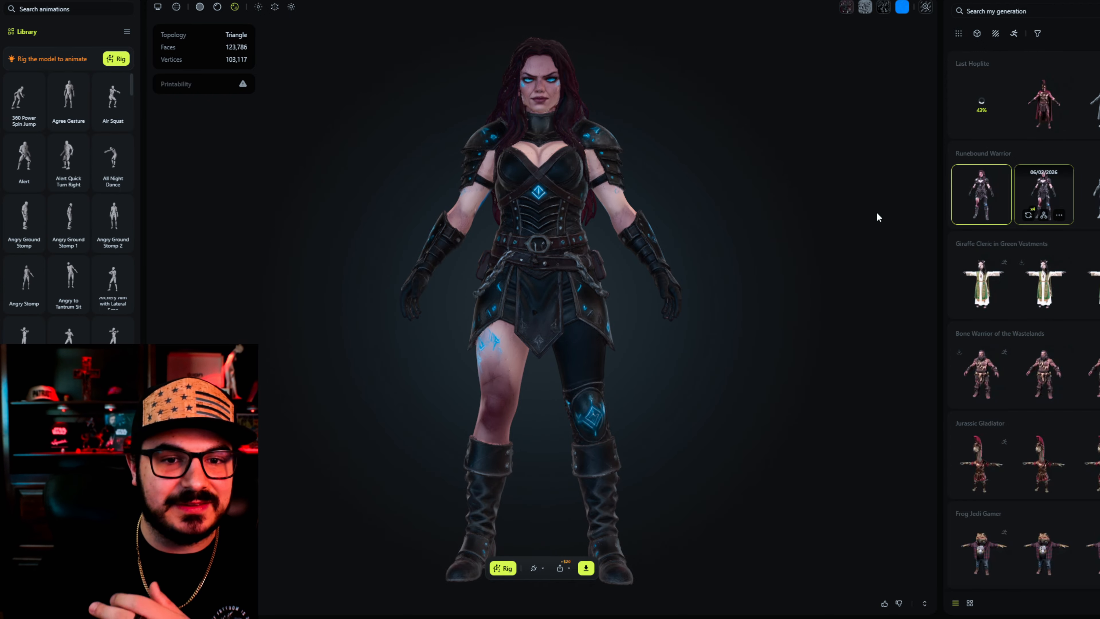
left_click_drag(595, 397, 552, 427)
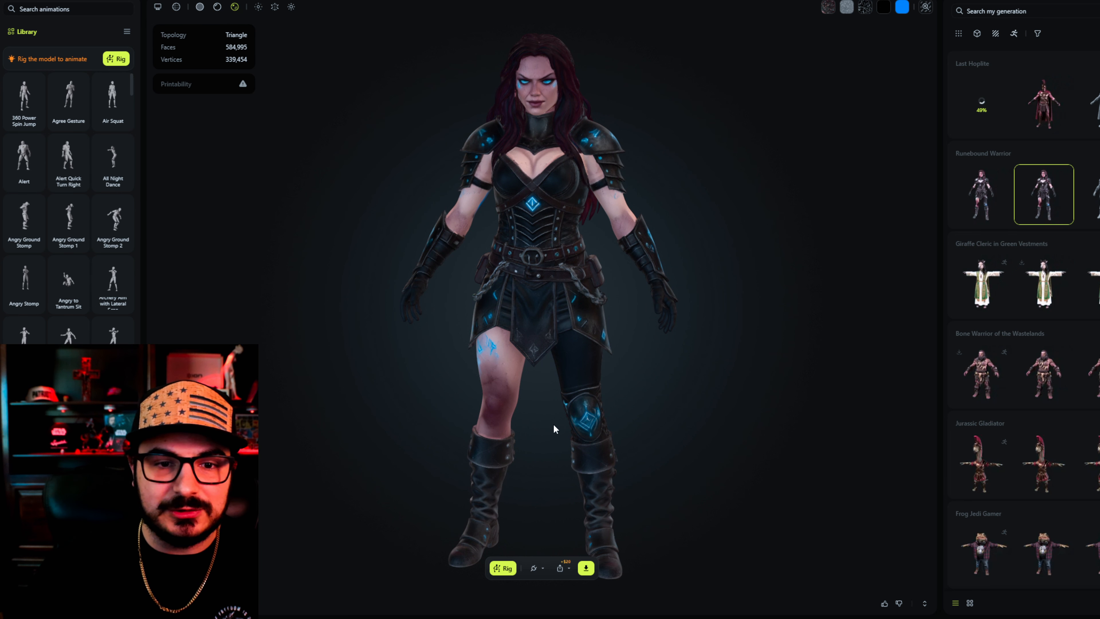
mouse_move(968, 182)
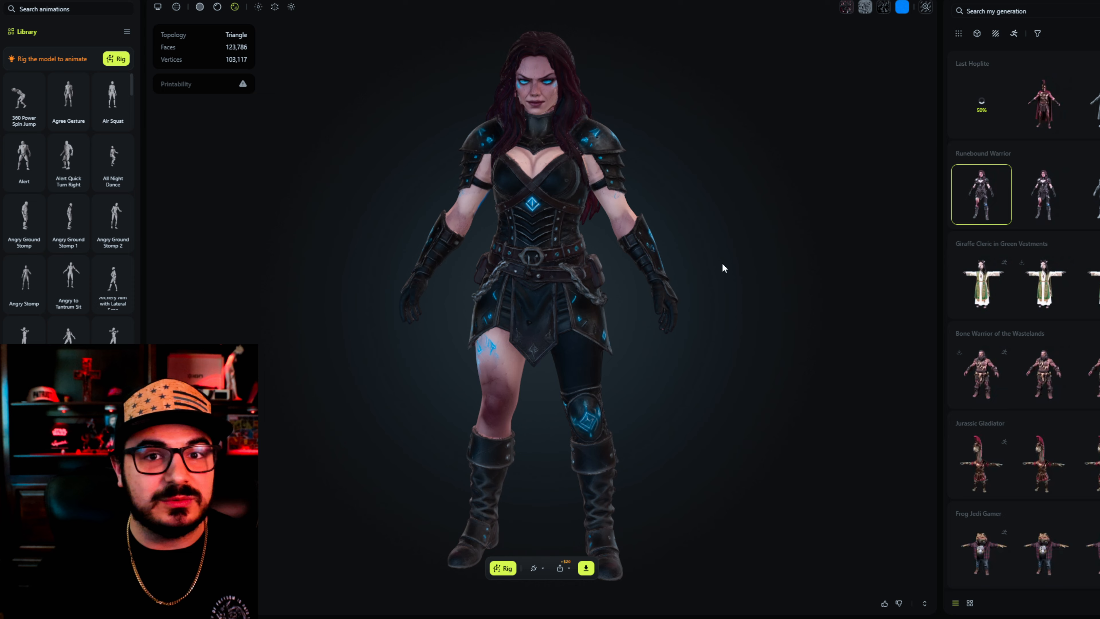
left_click_drag(694, 342, 744, 328)
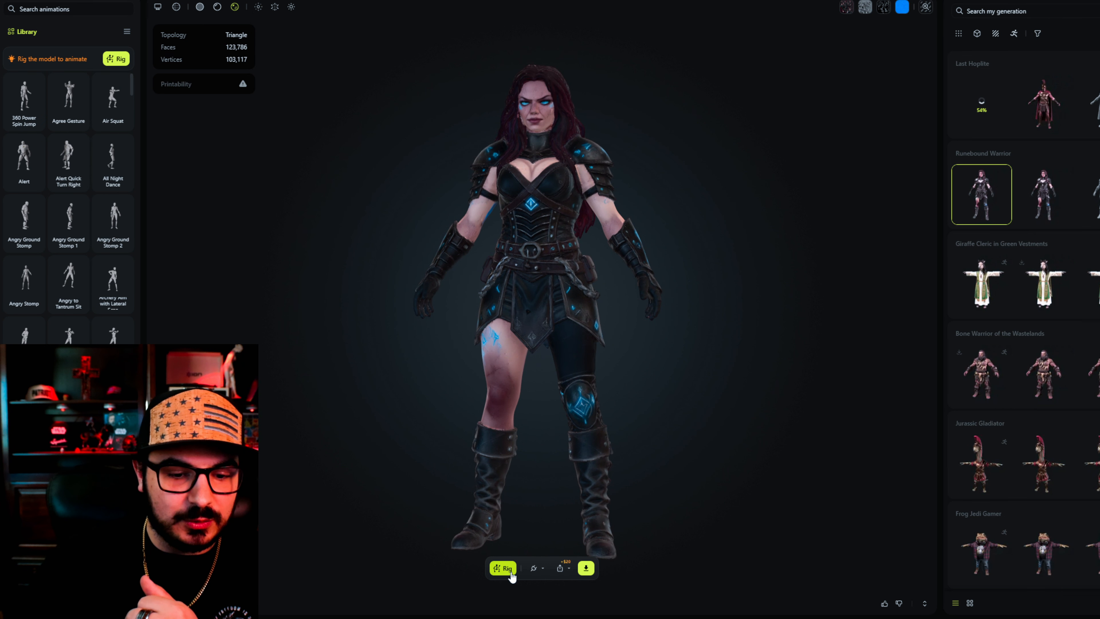
Rig the remeshed female warrior, aligning the chin, shoulder, elbow, wrist, groin, knee and ankle markers with her body
left_click(504, 569)
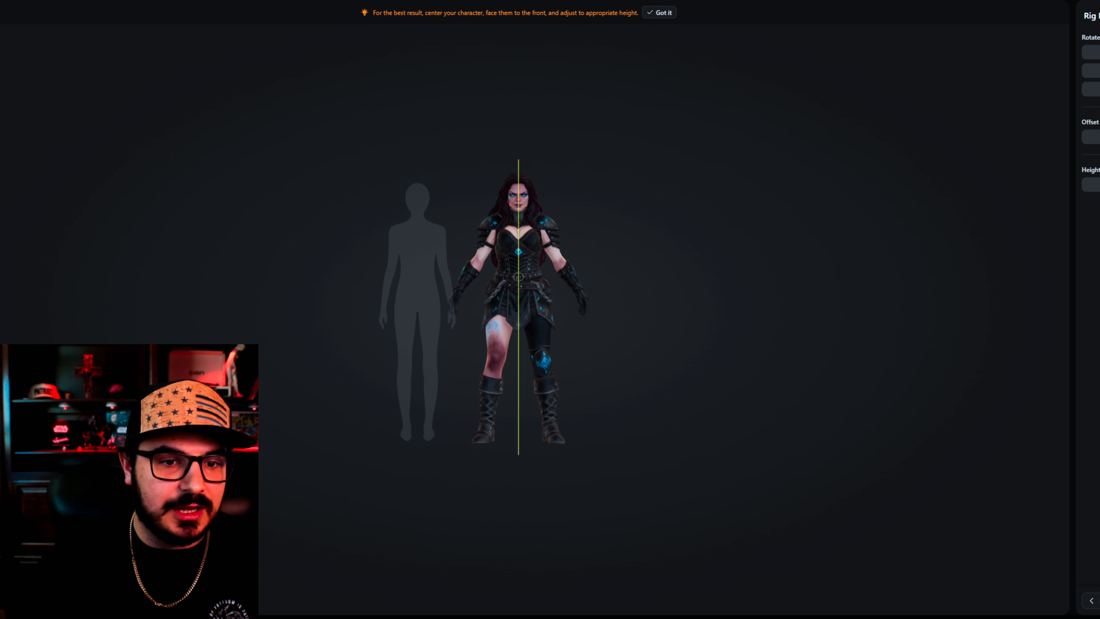
left_click_drag(1091, 185, 1096, 185)
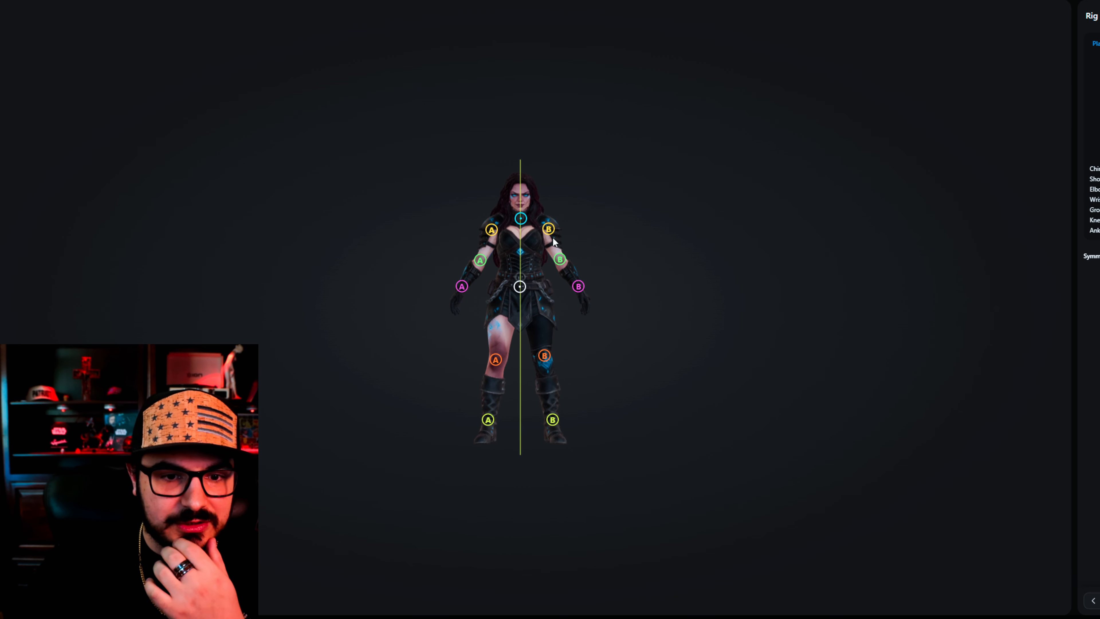
left_click(520, 222)
left_click_drag(521, 226, 489, 229)
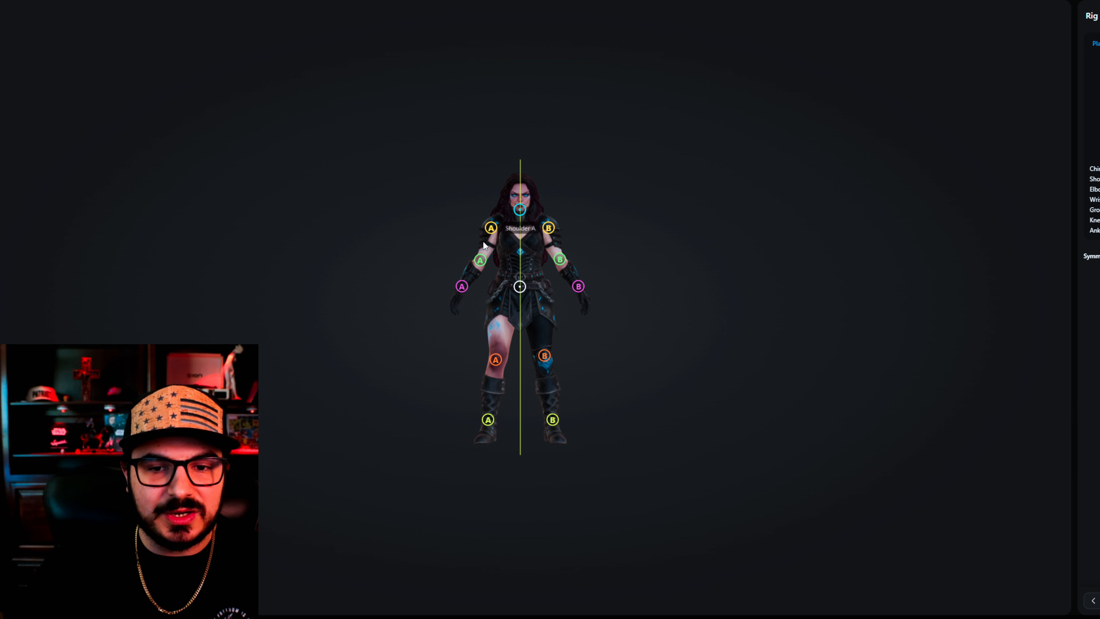
mouse_move(558, 265)
left_mouse_down()
mouse_move(580, 291)
mouse_move(520, 288)
left_mouse_up()
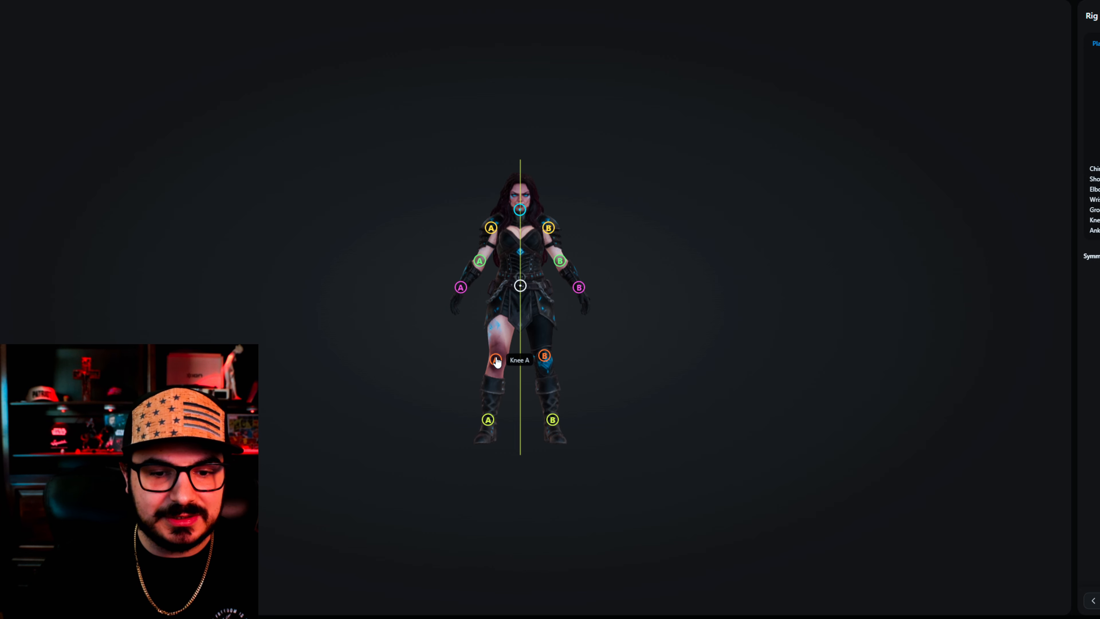
left_click_drag(496, 360, 495, 361)
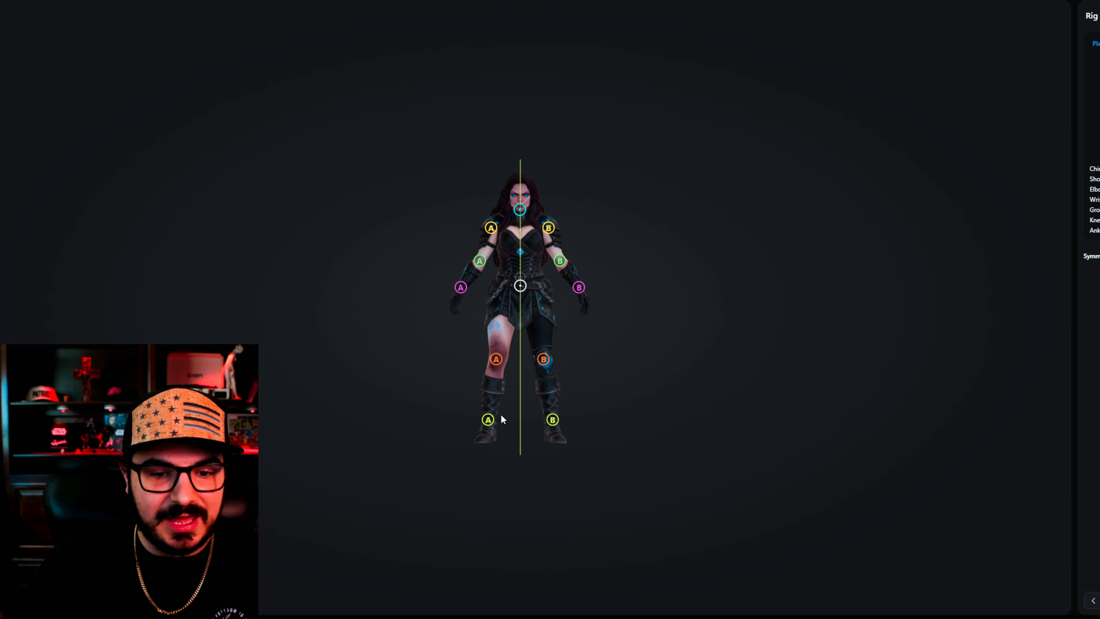
left_click_drag(488, 419, 490, 430)
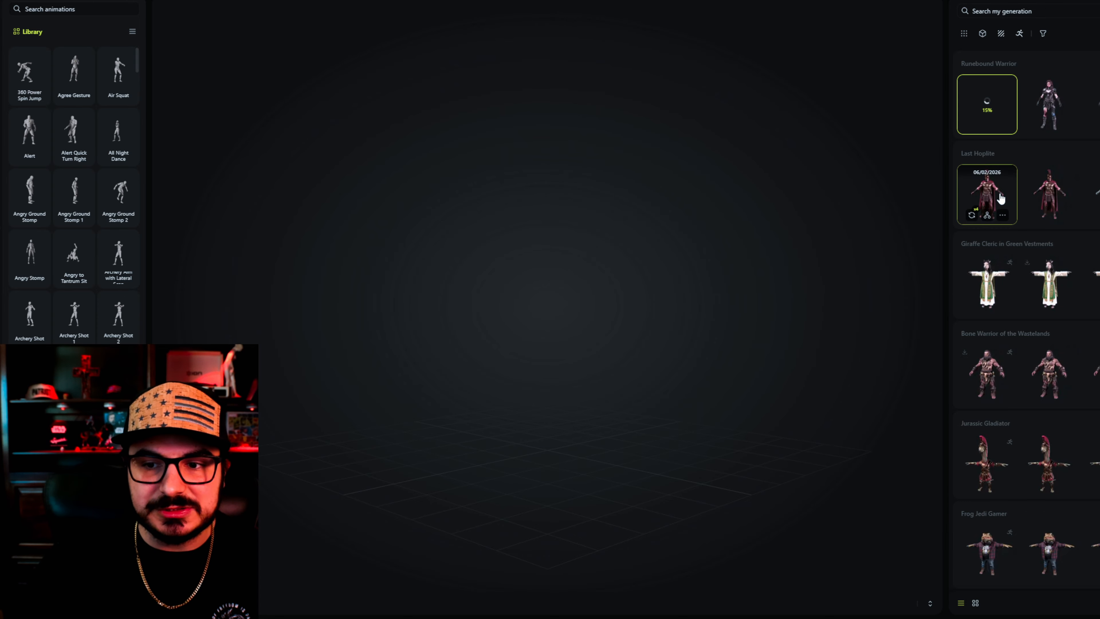
Rig the remeshed Spartan, aligning the chin, shoulder, elbow, wrist, groin, knee and ankle markers with his body
left_click(989, 192)
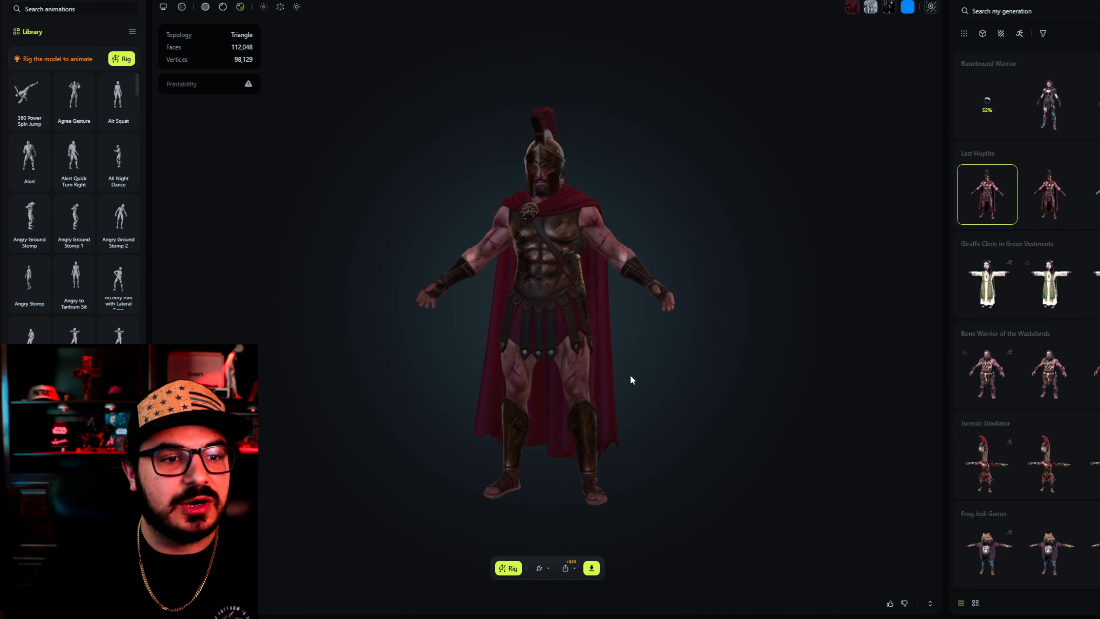
mouse_move(631, 376)
left_mouse_down()
mouse_move(590, 380)
mouse_move(670, 377)
mouse_move(632, 379)
left_mouse_up()
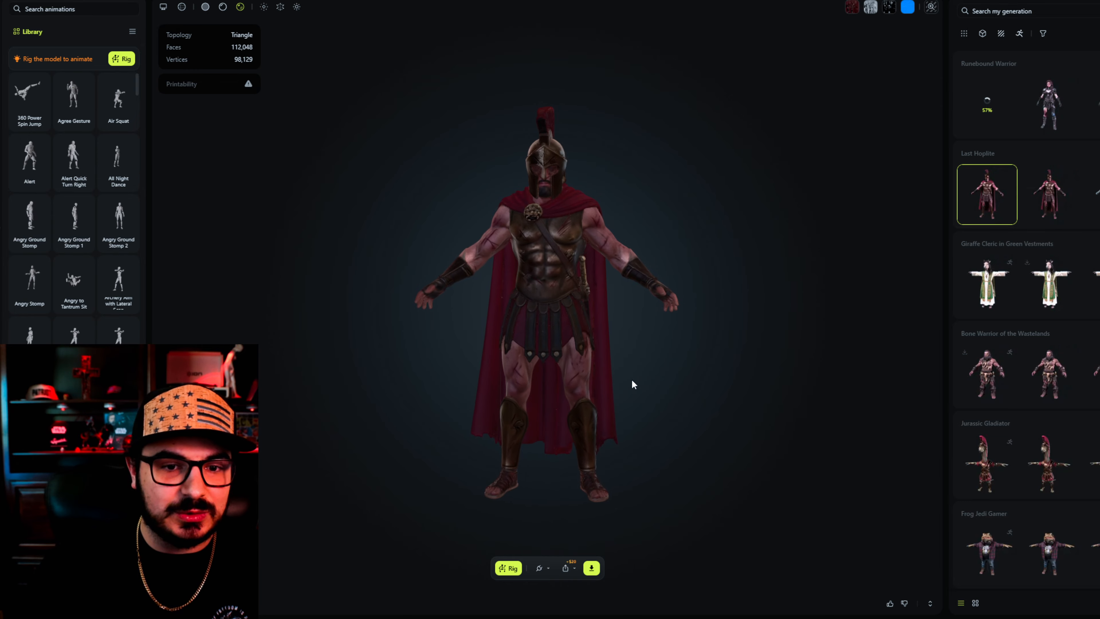
left_click(508, 568)
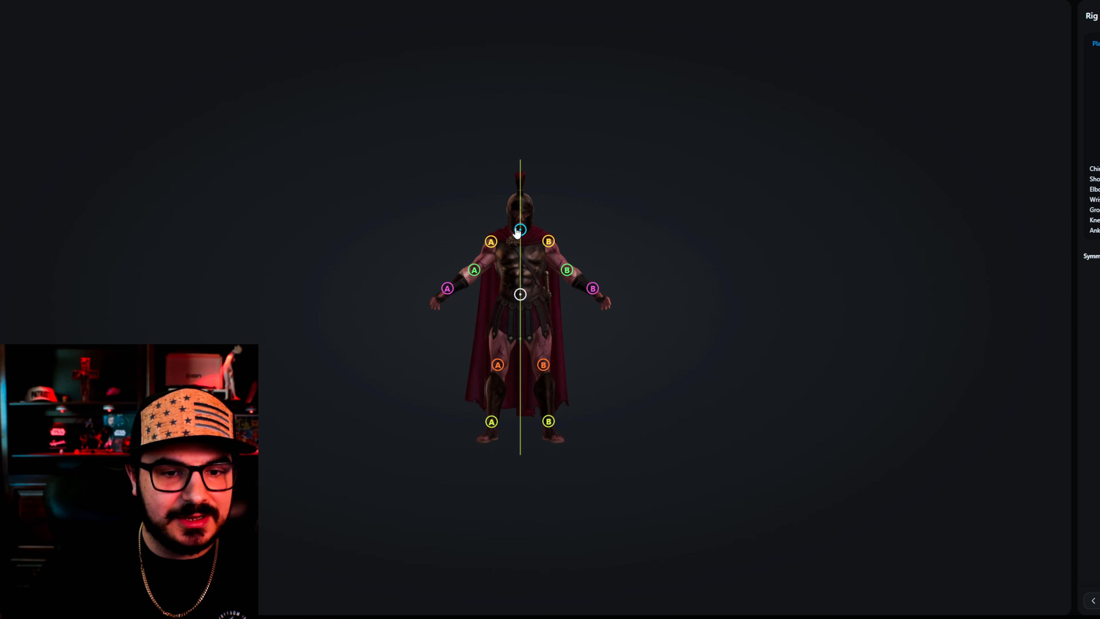
mouse_move(518, 233)
left_mouse_down()
mouse_move(491, 242)
mouse_move(450, 298)
left_mouse_up()
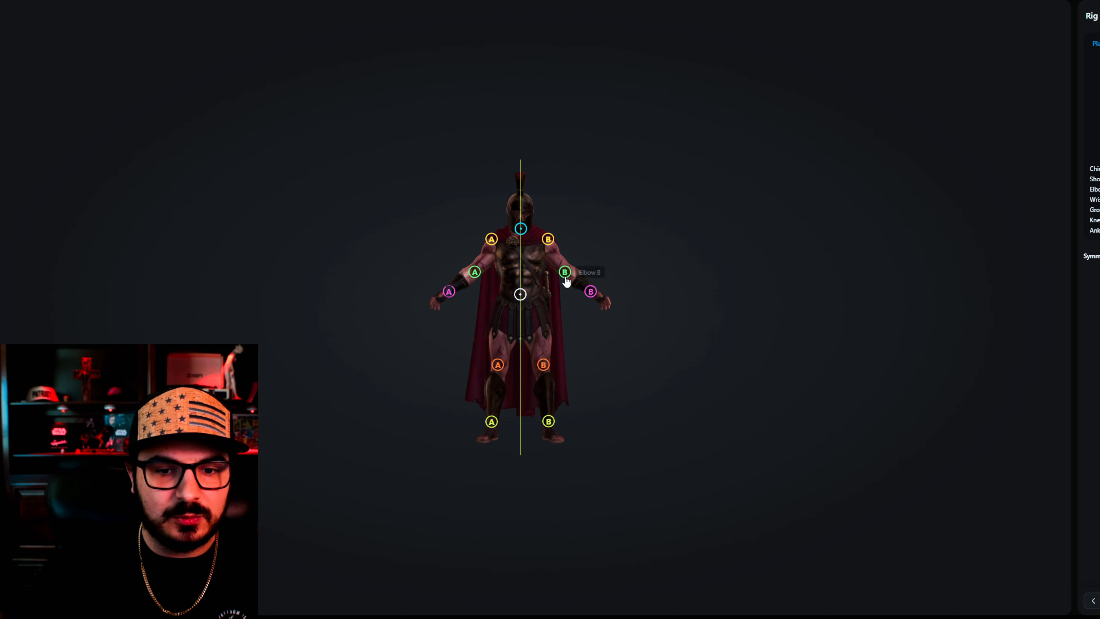
left_click_drag(520, 295, 521, 298)
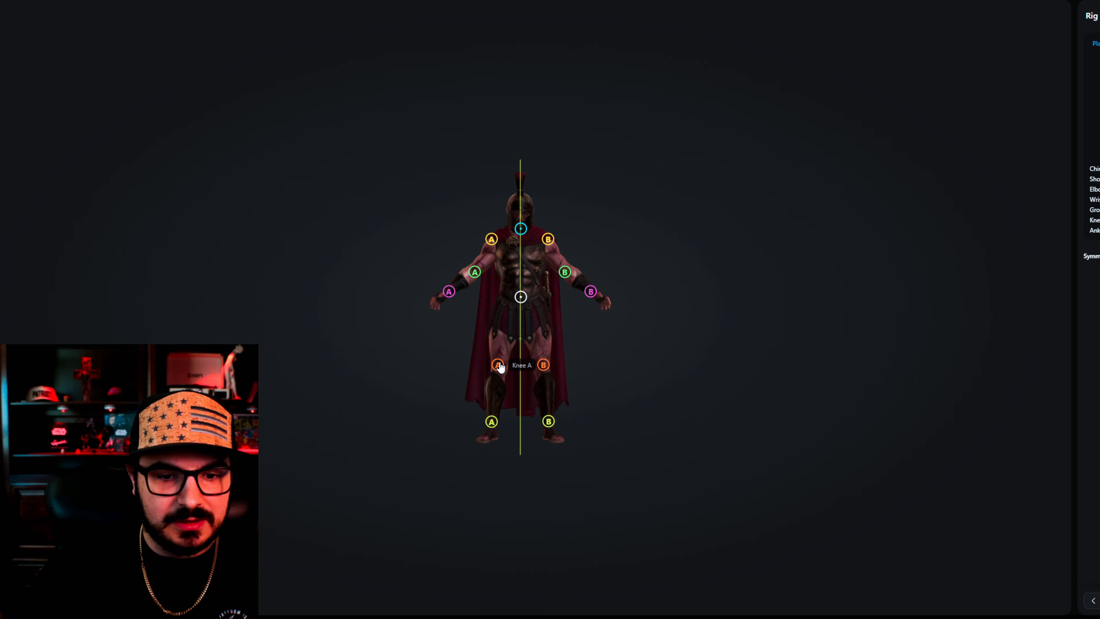
left_click_drag(500, 368, 505, 367)
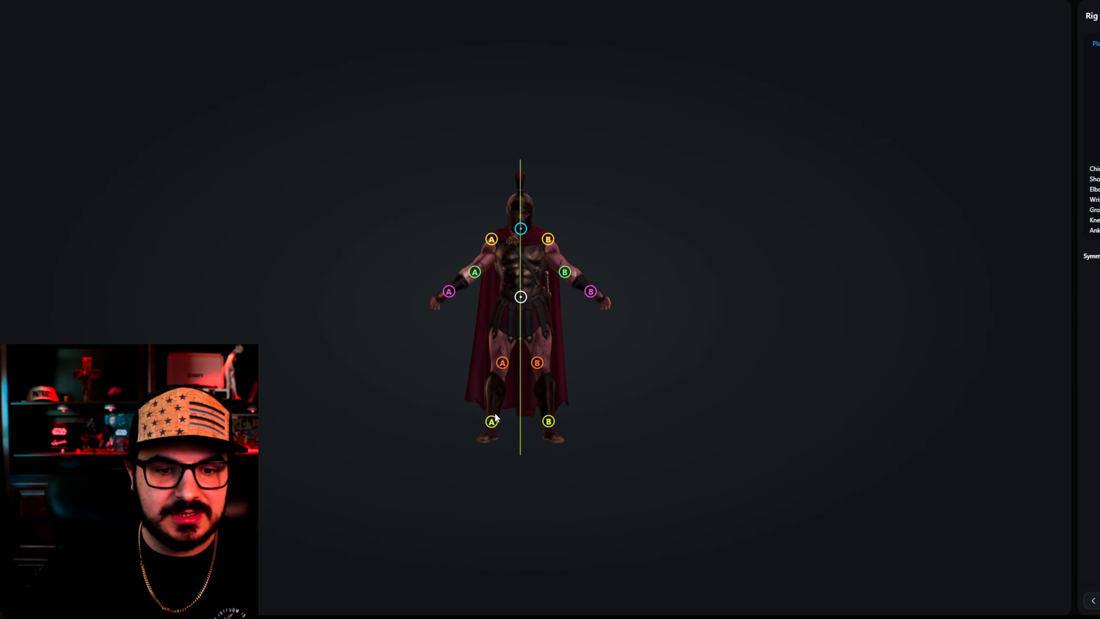
left_click_drag(493, 420, 496, 426)
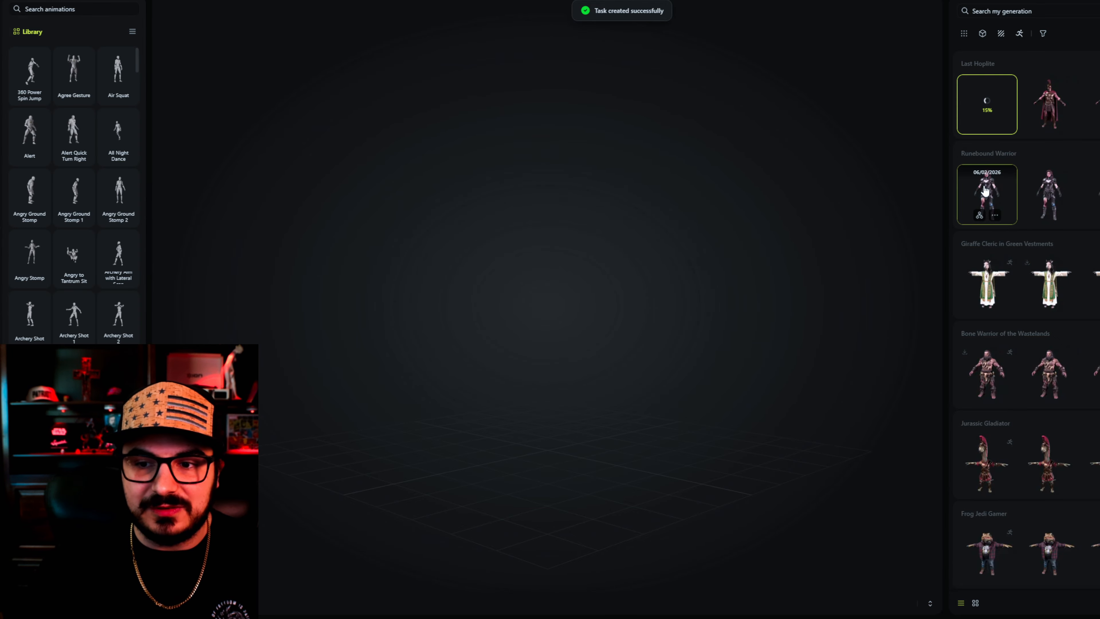
Open the rigged female warrior and examine her walking animation from the side and front
left_click(985, 191)
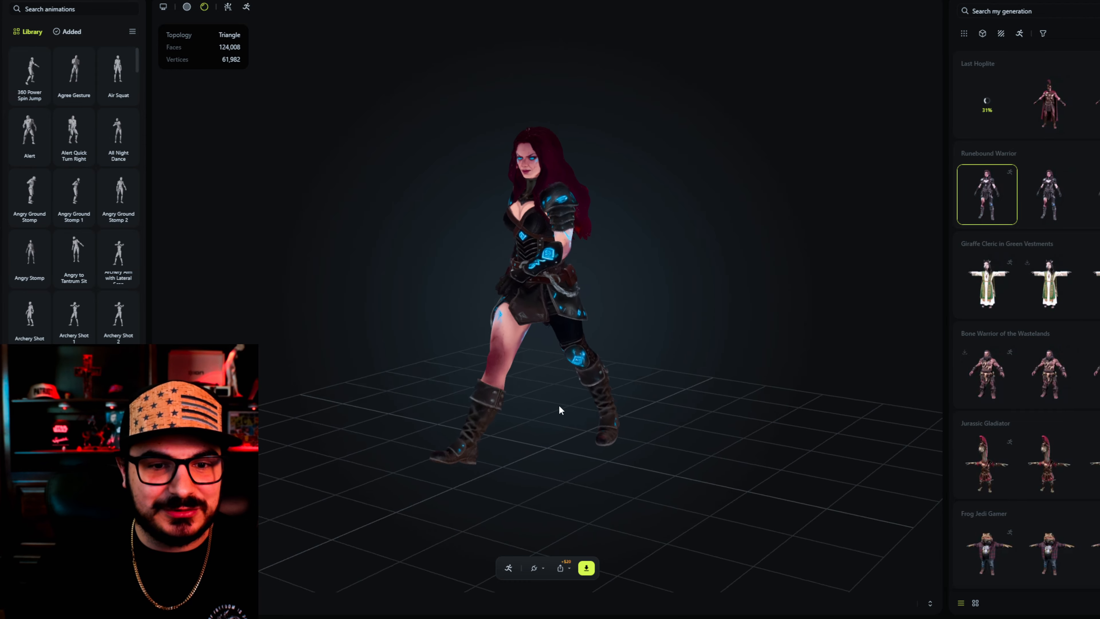
left_click_drag(559, 406, 526, 409)
left_click_drag(508, 412, 531, 416)
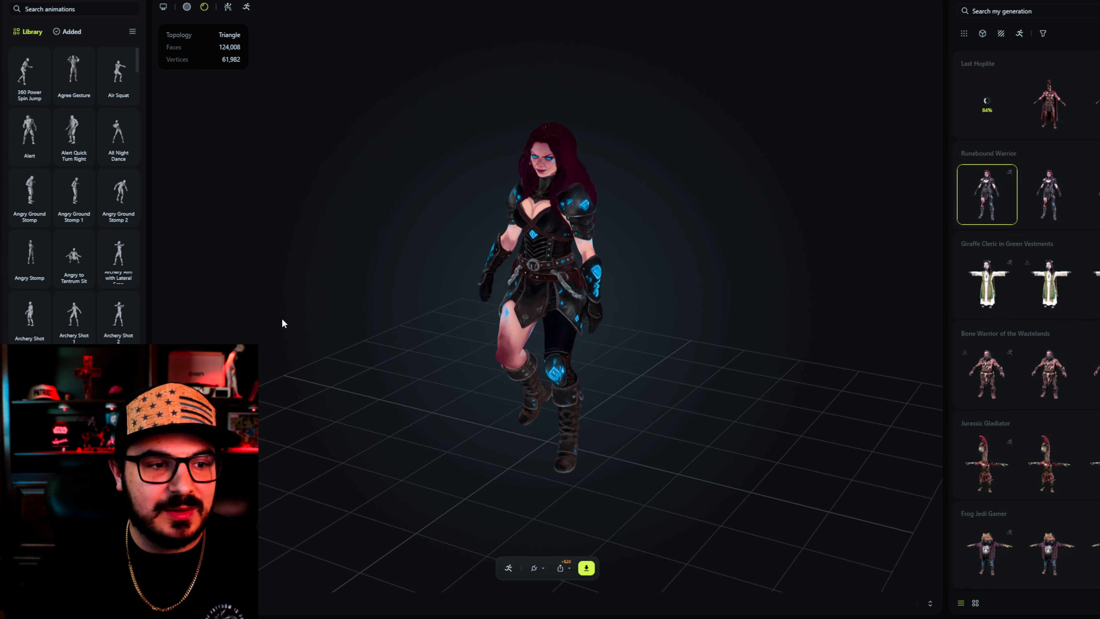
left_click_drag(467, 374, 490, 352)
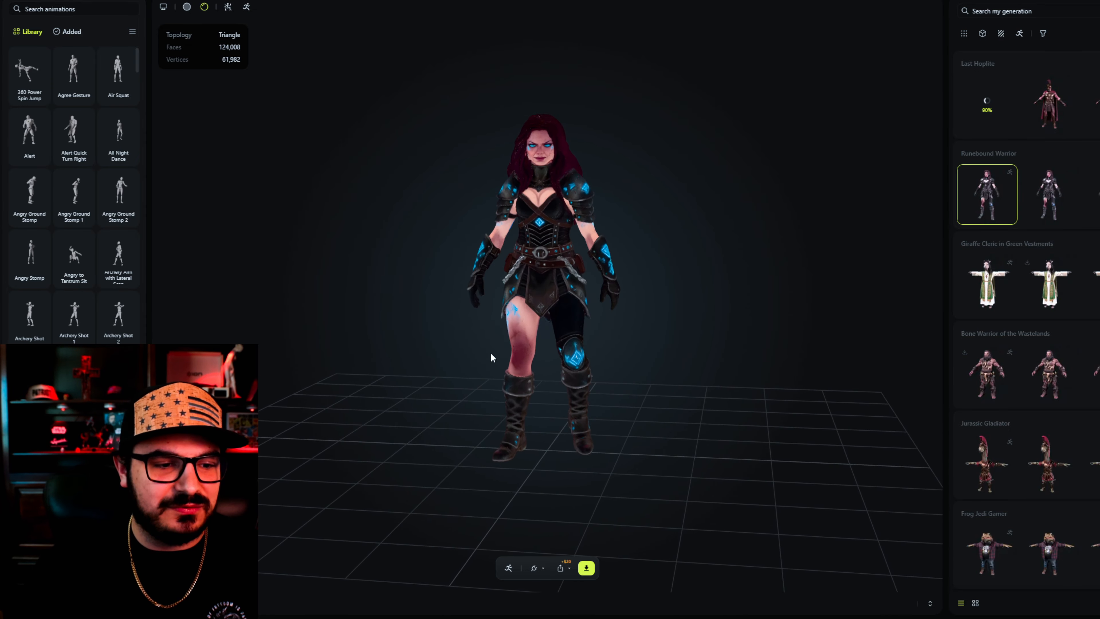
Search the animation library for "walk" to find walking motions for the female warrior
left_click(60, 11)
type("walk")
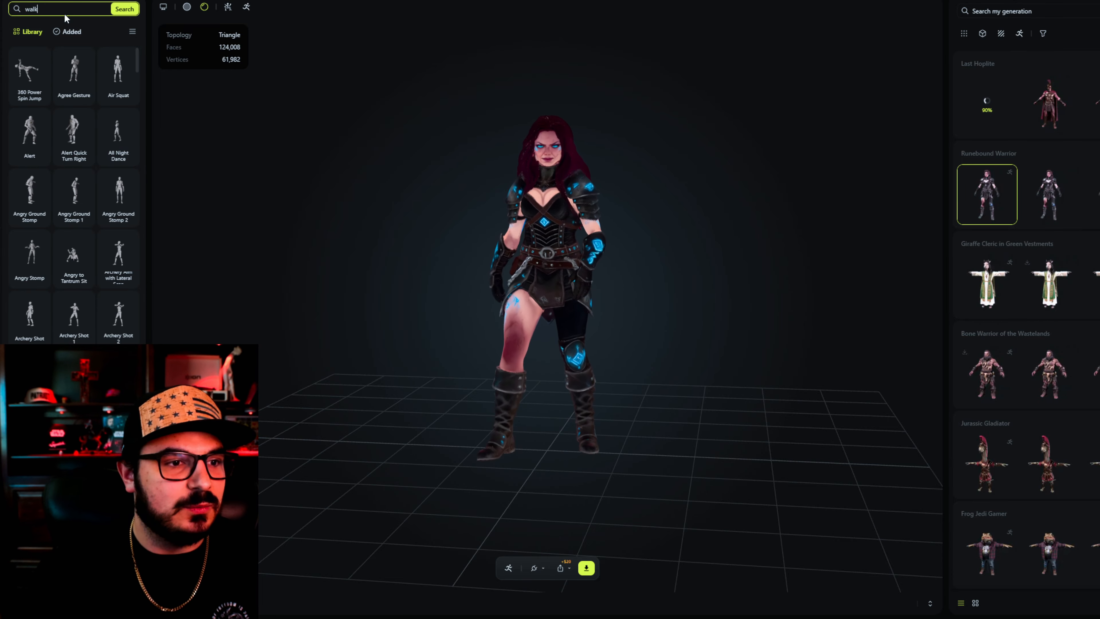
left_click(124, 9)
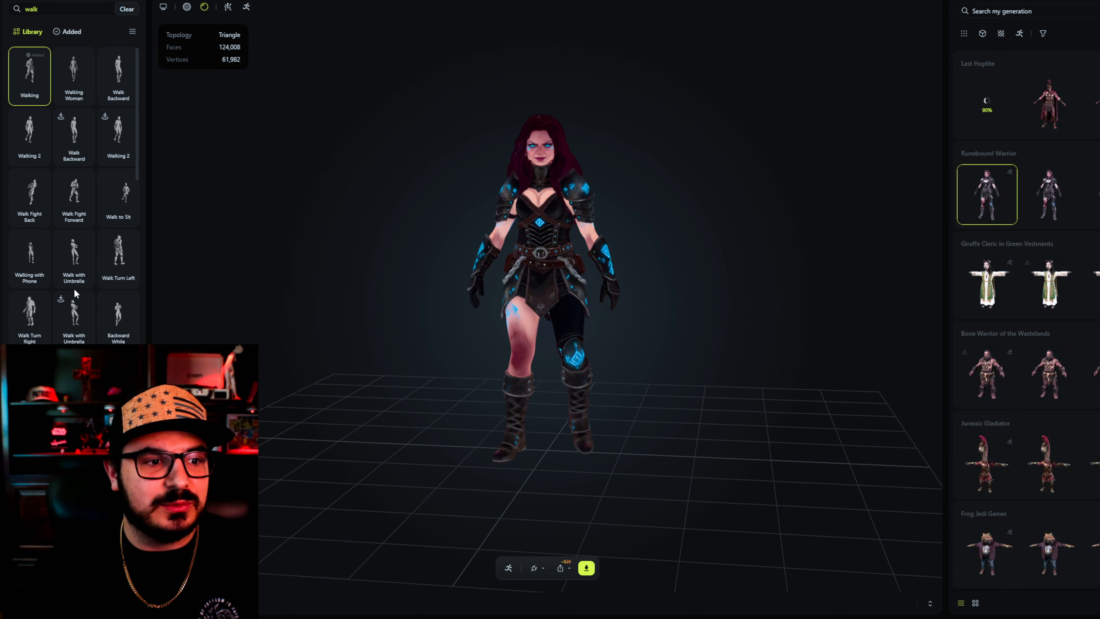
mouse_move(73, 74)
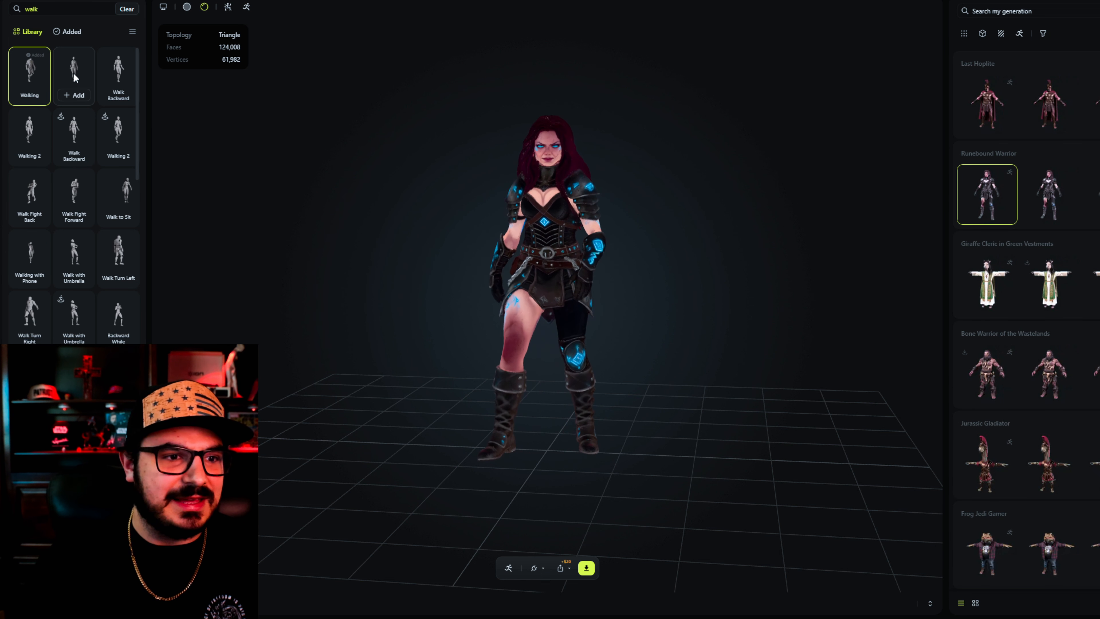
Add the Walking Woman animation from the library to the female warrior and preview it on her
mouse_move(79, 131)
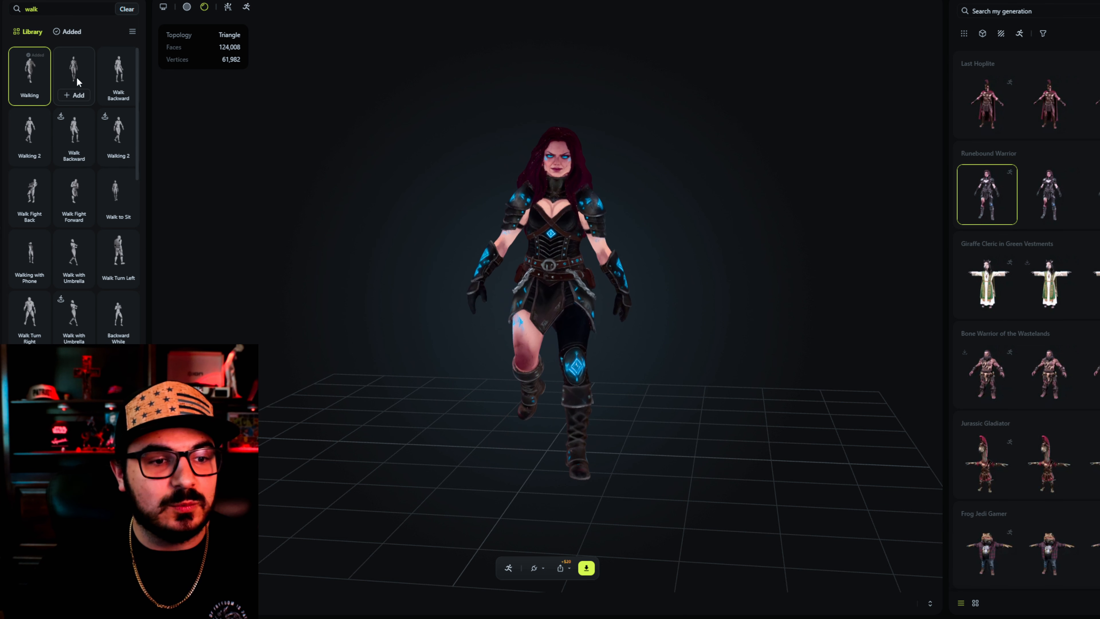
left_click(75, 95)
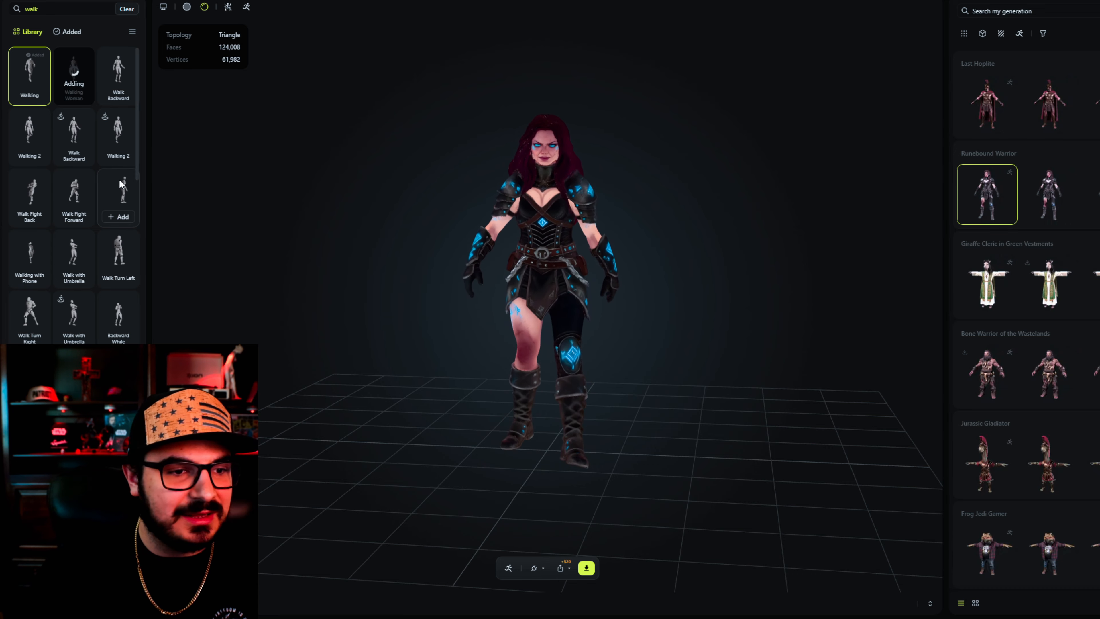
scroll(82, 232, "down", 10)
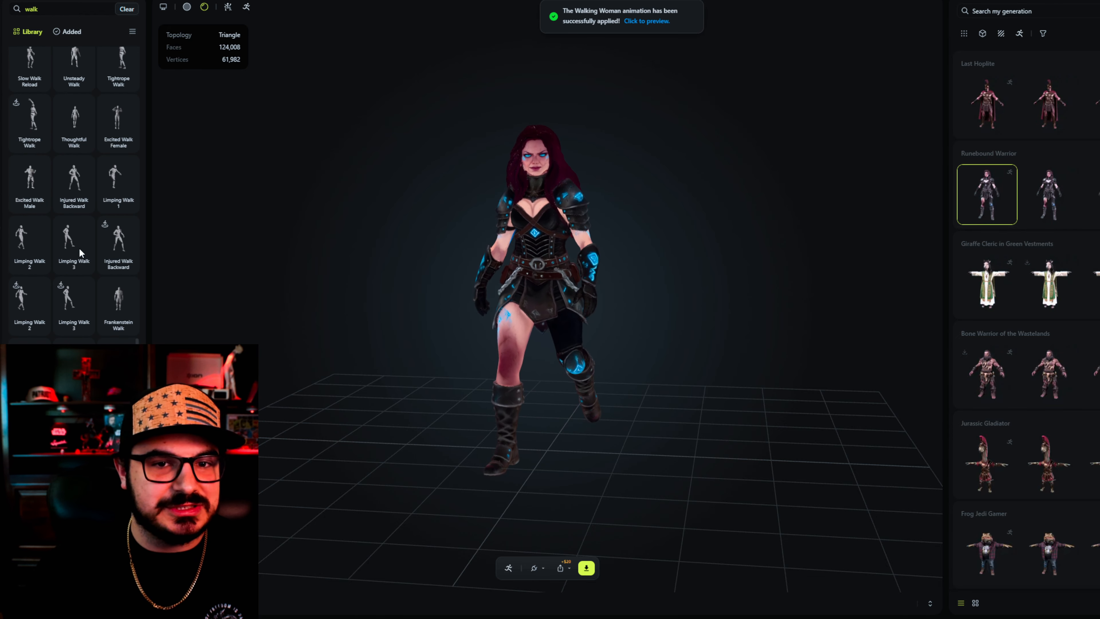
scroll(69, 246, "down", 2)
scroll(70, 246, "up", 15)
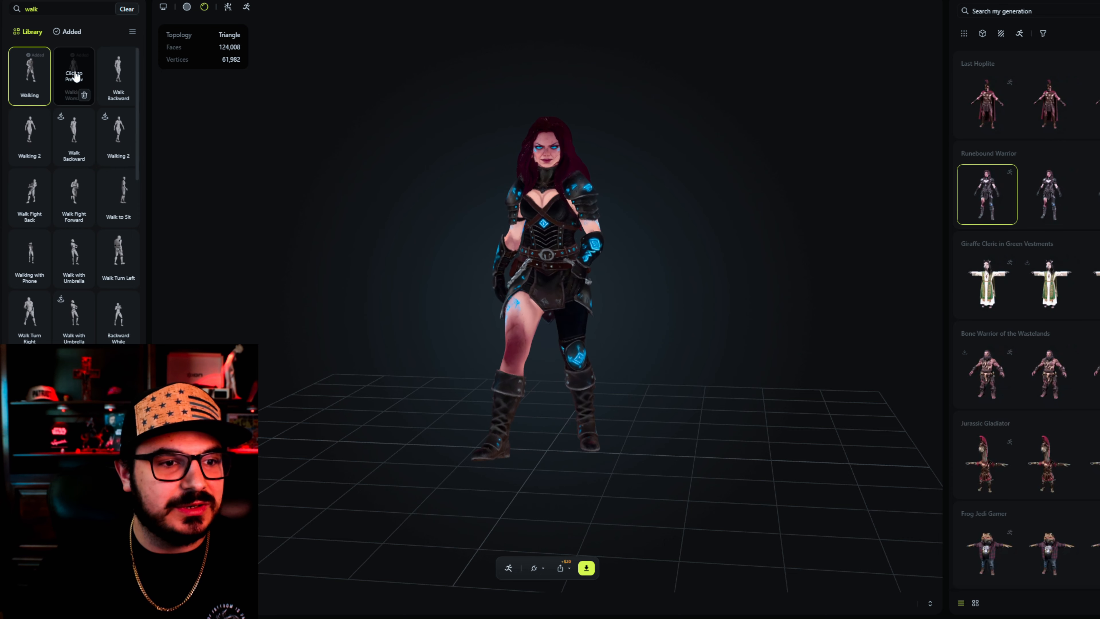
left_click(75, 73)
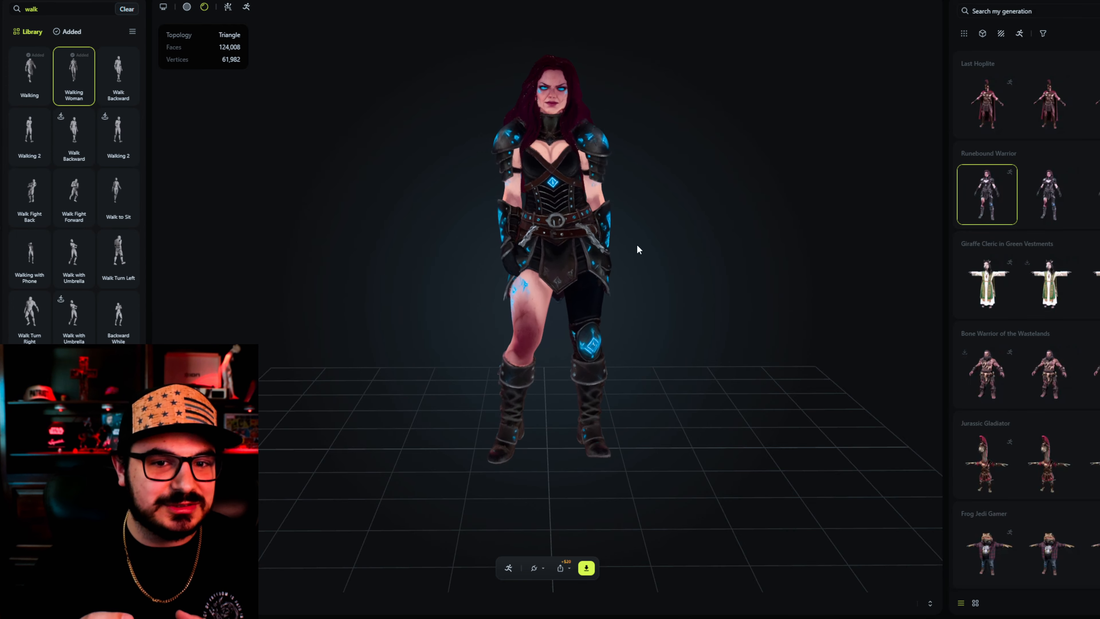
Open the rigged Spartan and examine his walking animation from the front and both sides
left_click(995, 104)
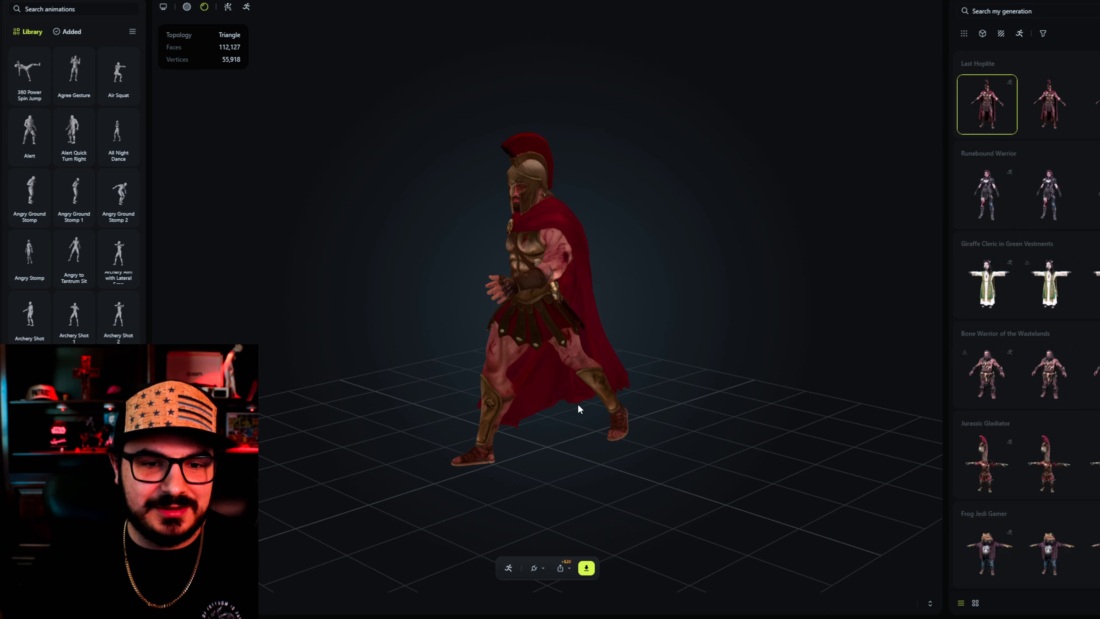
left_click_drag(671, 396, 598, 406)
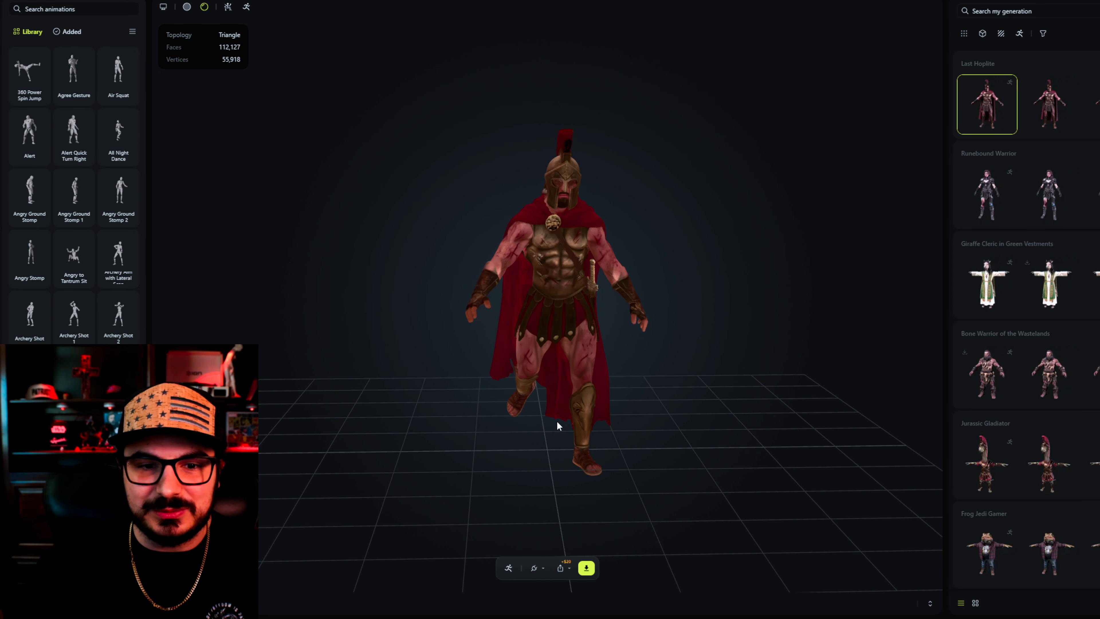
left_click_drag(522, 420, 659, 412)
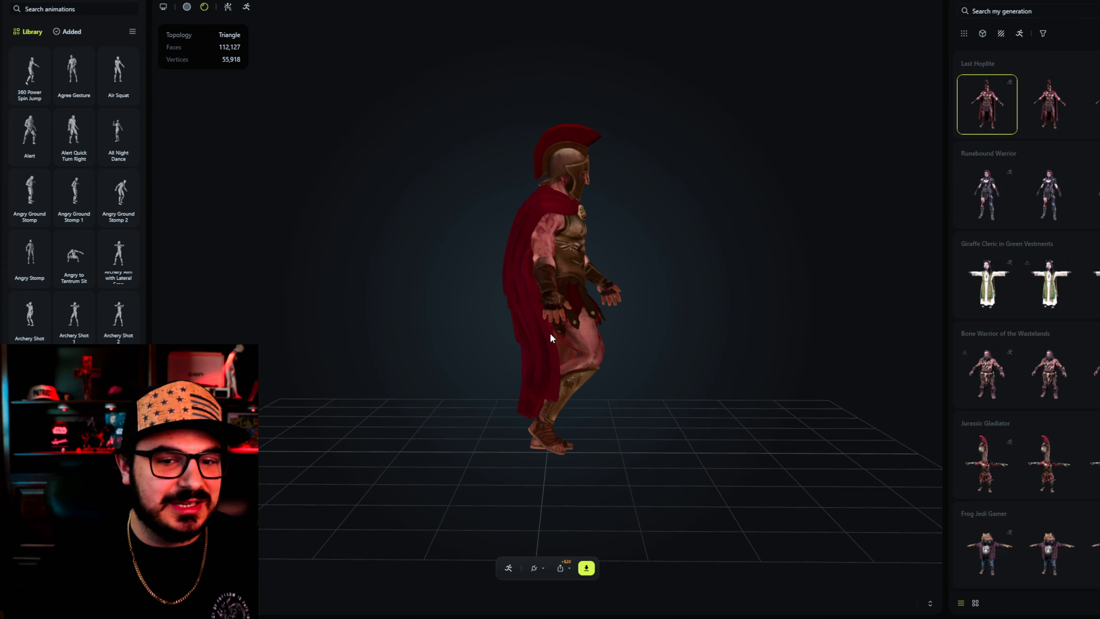
left_click_drag(633, 380, 481, 381)
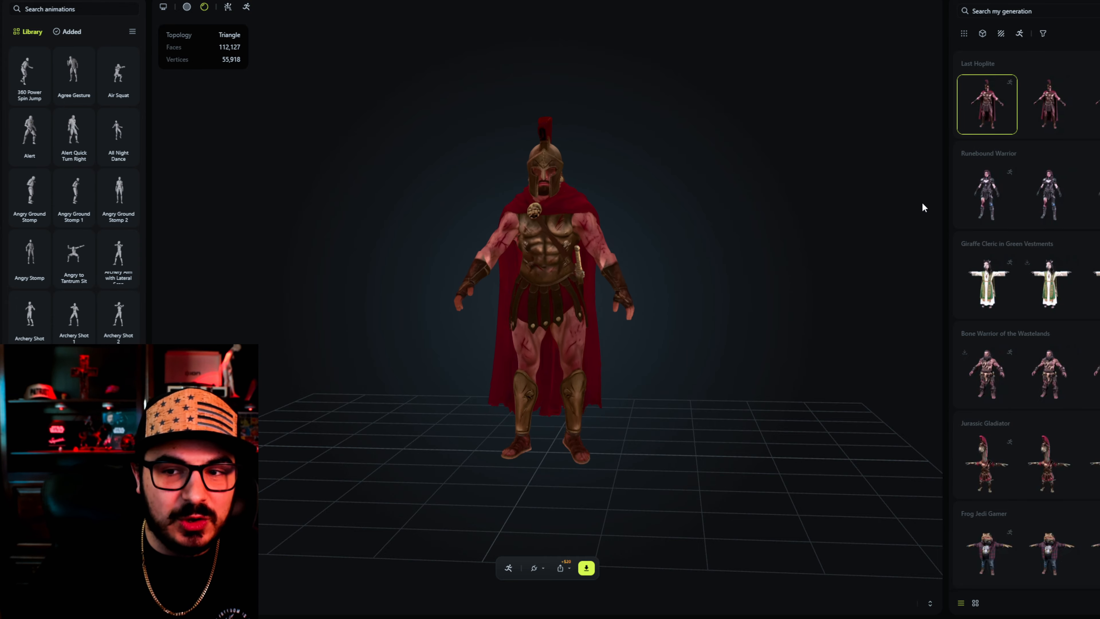
Review the download and DCC Bridge options available for the rigged Spartan
mouse_move(987, 102)
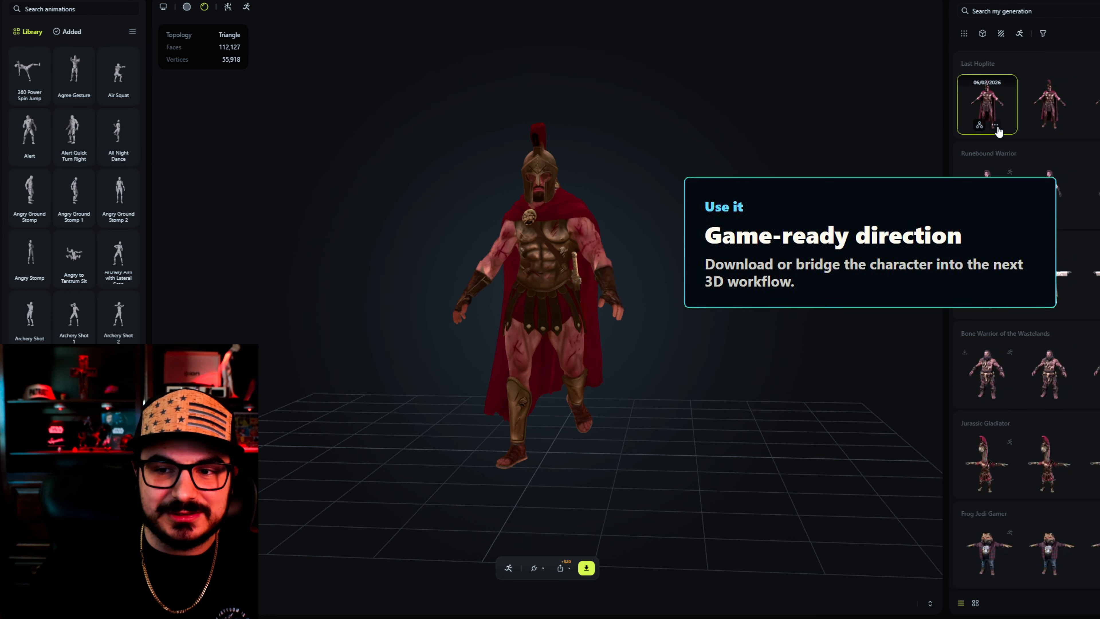
left_click(995, 125)
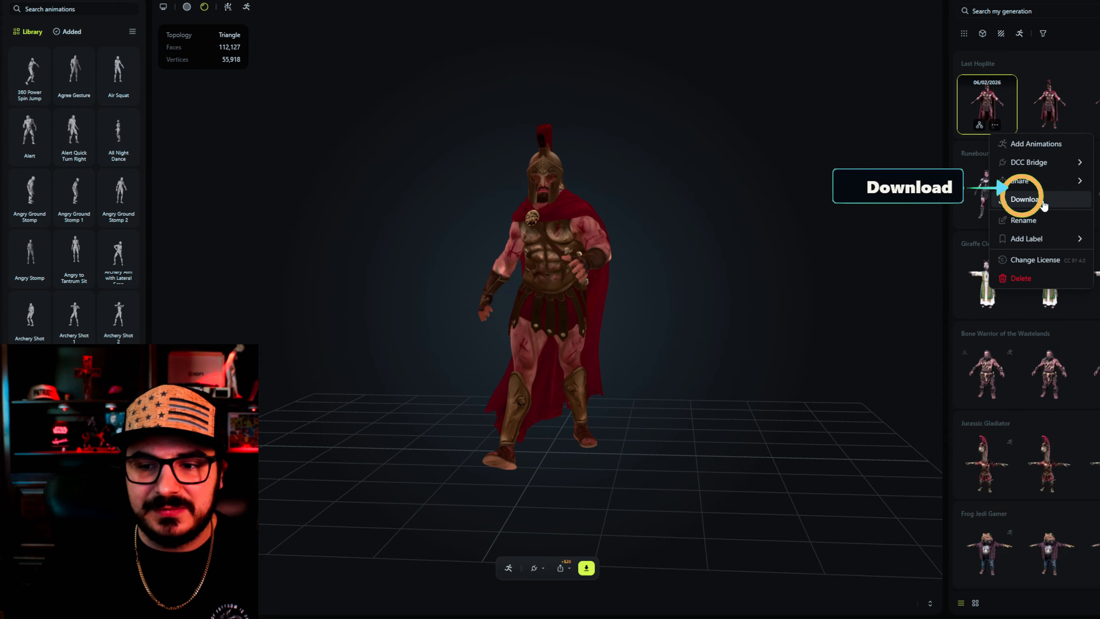
left_click(1074, 40)
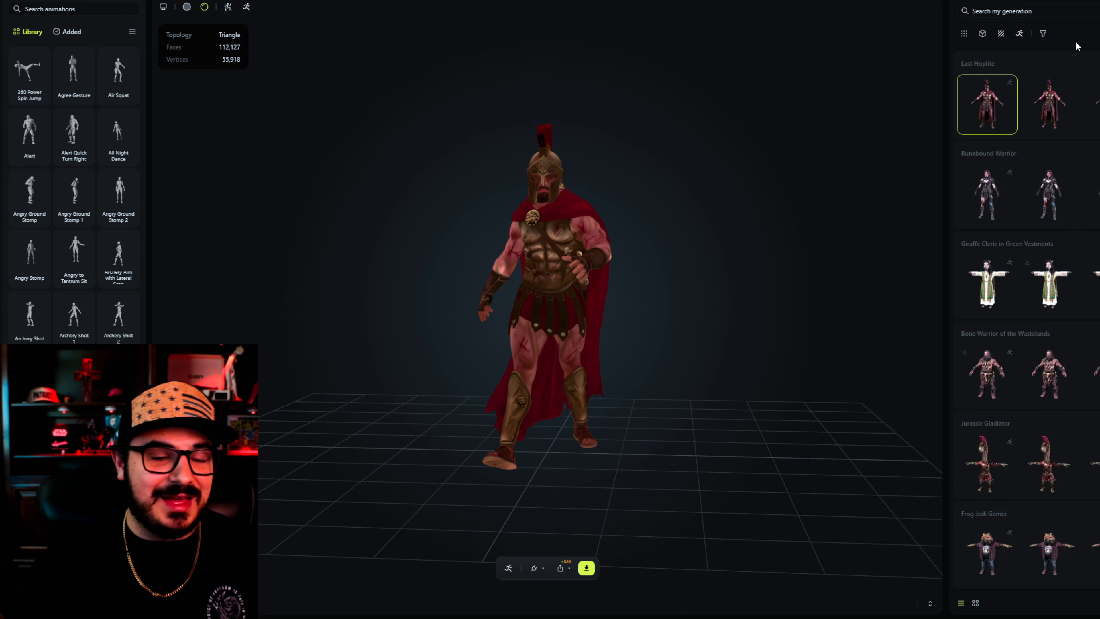
Examine the Spartan's walk from other angles, and do the same with the rigged female warrior
left_click_drag(663, 385, 746, 380)
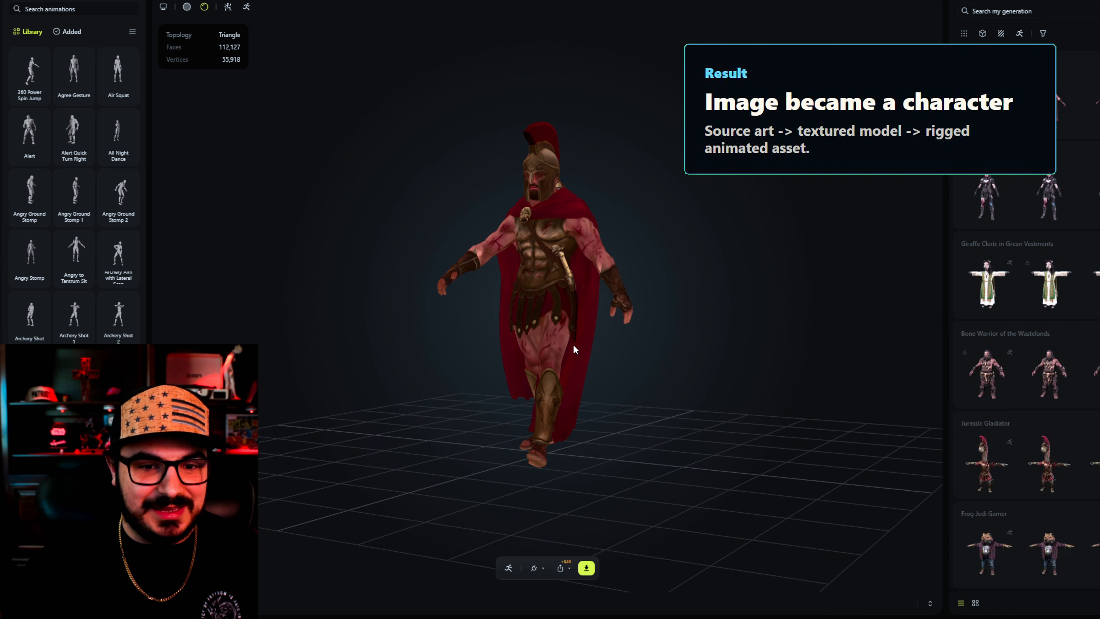
left_click_drag(575, 347, 505, 362)
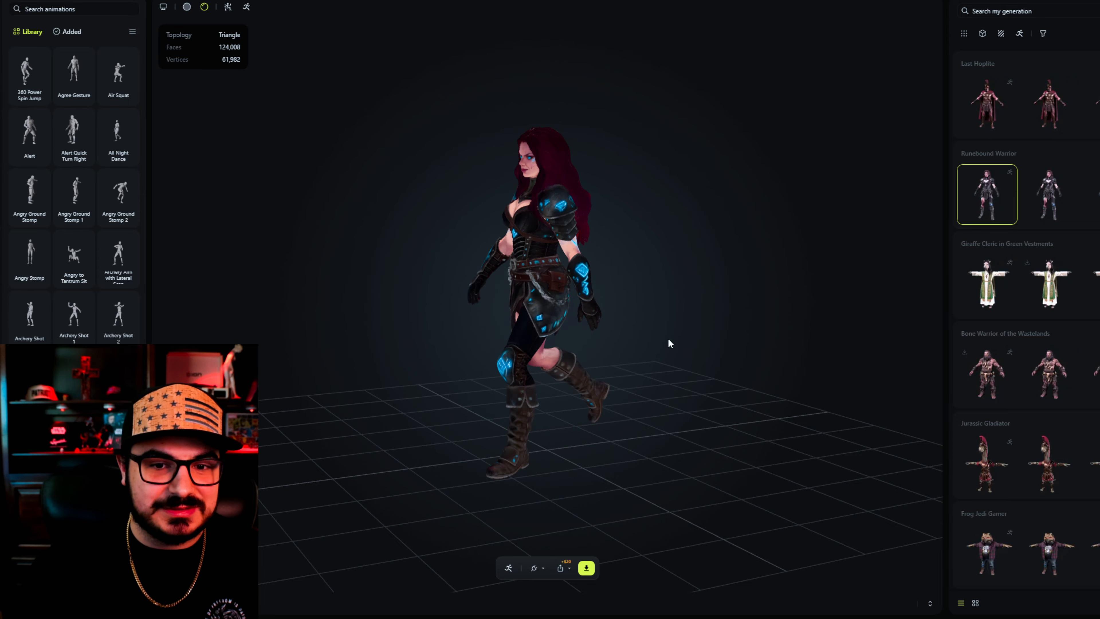
left_click_drag(617, 383, 580, 392)
left_click_drag(637, 393, 538, 398)
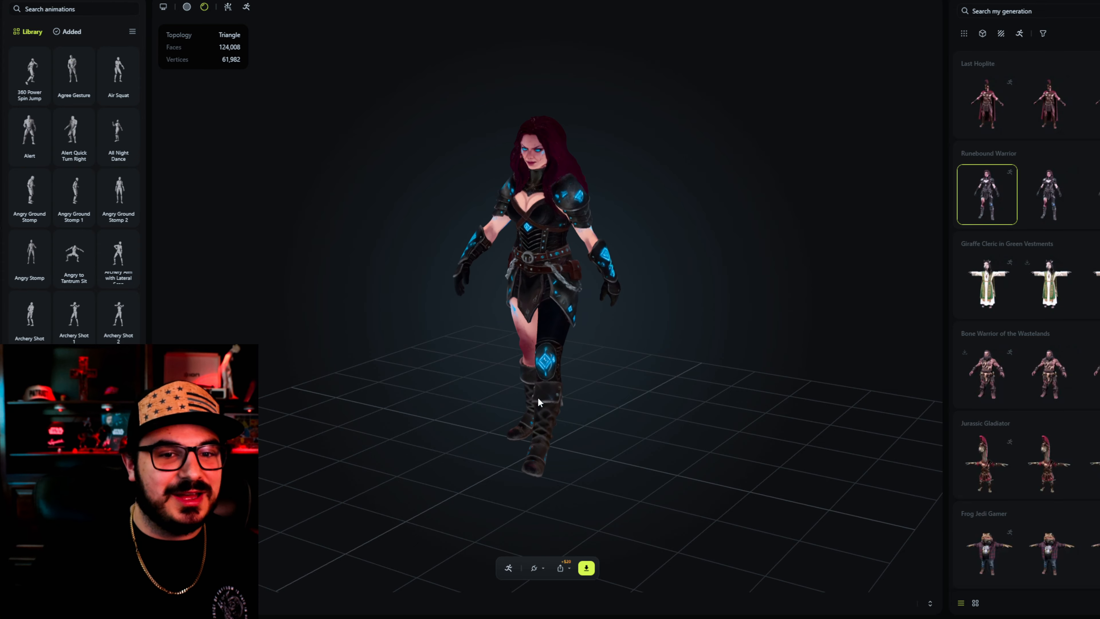